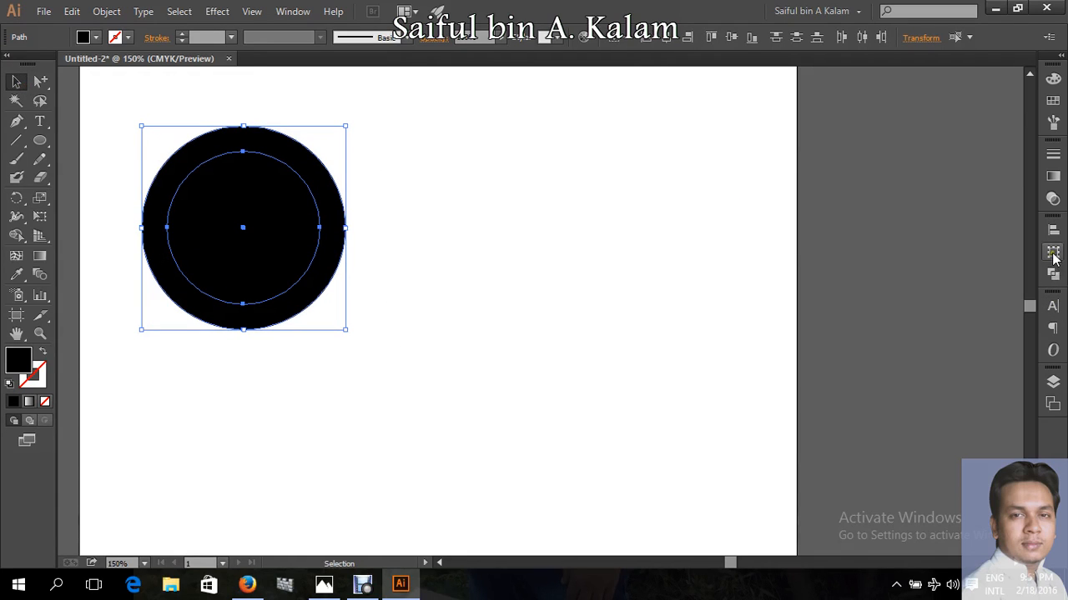
# Subtract the inner circle from the outer black circle with Pathfinder Minus Front to form a ring.
pyautogui.click(1053, 252)
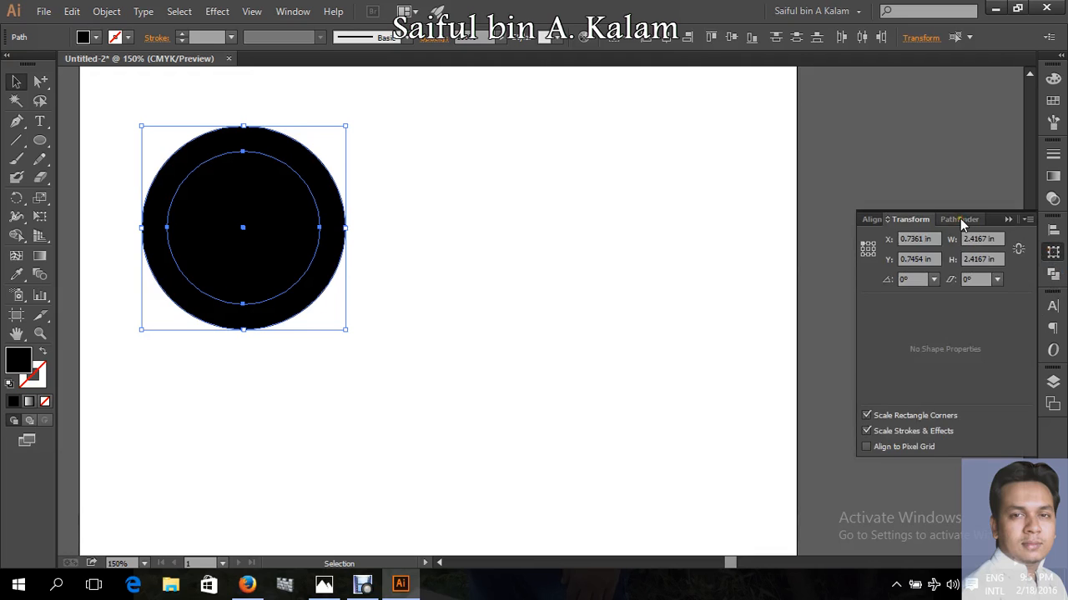
pyautogui.click(959, 220)
pyautogui.click(896, 255)
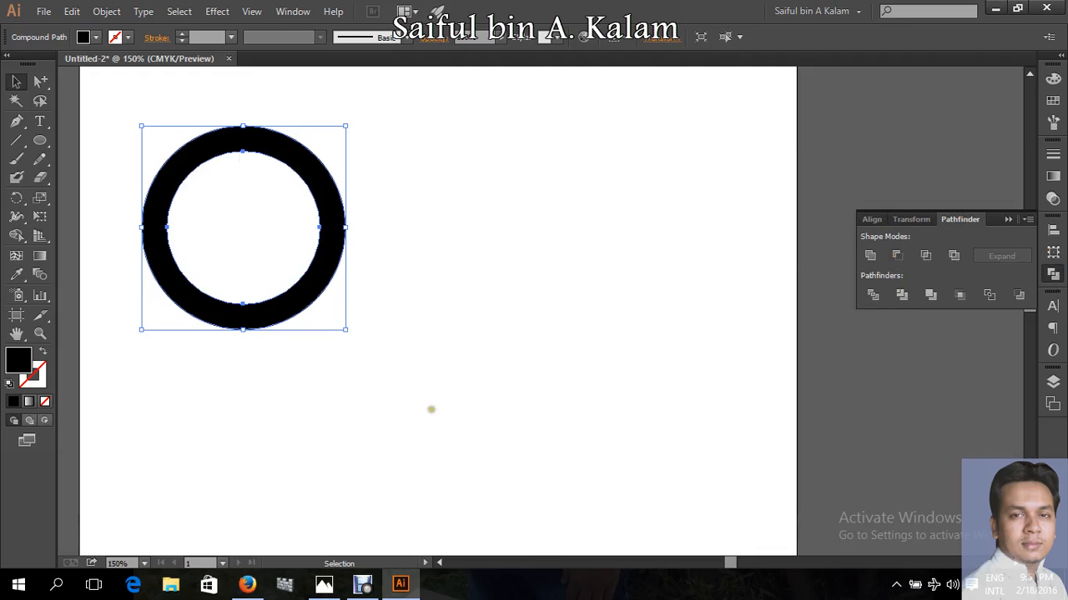
pyautogui.click(389, 393)
# Duplicate the ring into a horizontal row of three, and copy two of them into an overlapping lower row.
pyautogui.moveTo(304, 291); pyautogui.dragTo(514, 291)
pyautogui.hotkey('ctrl', 'd')
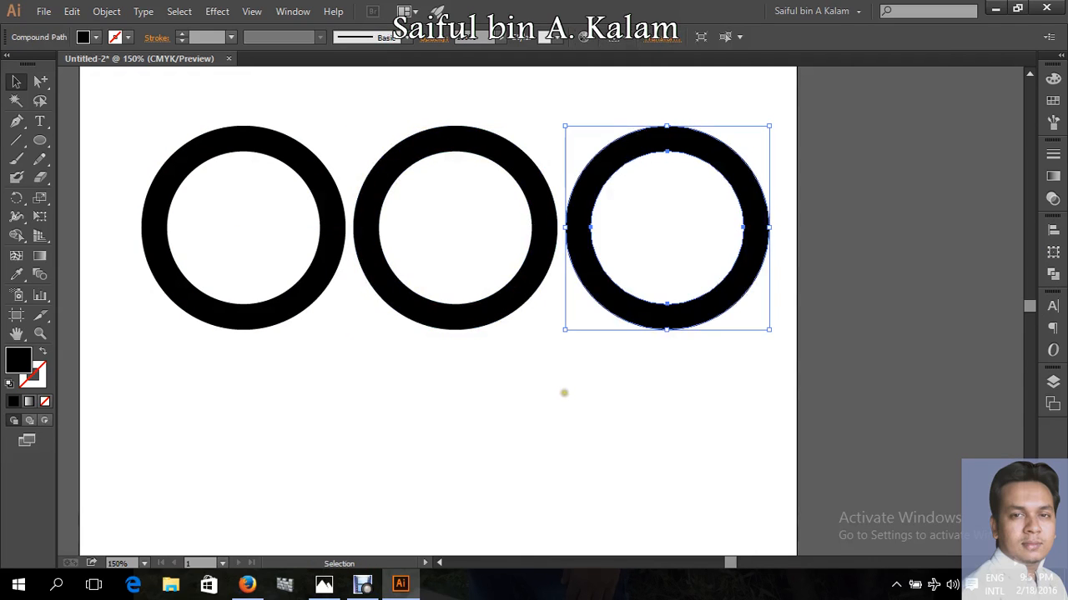
pyautogui.moveTo(678, 427); pyautogui.dragTo(410, 220)
pyautogui.moveTo(549, 270); pyautogui.dragTo(441, 350)
pyautogui.click(446, 434)
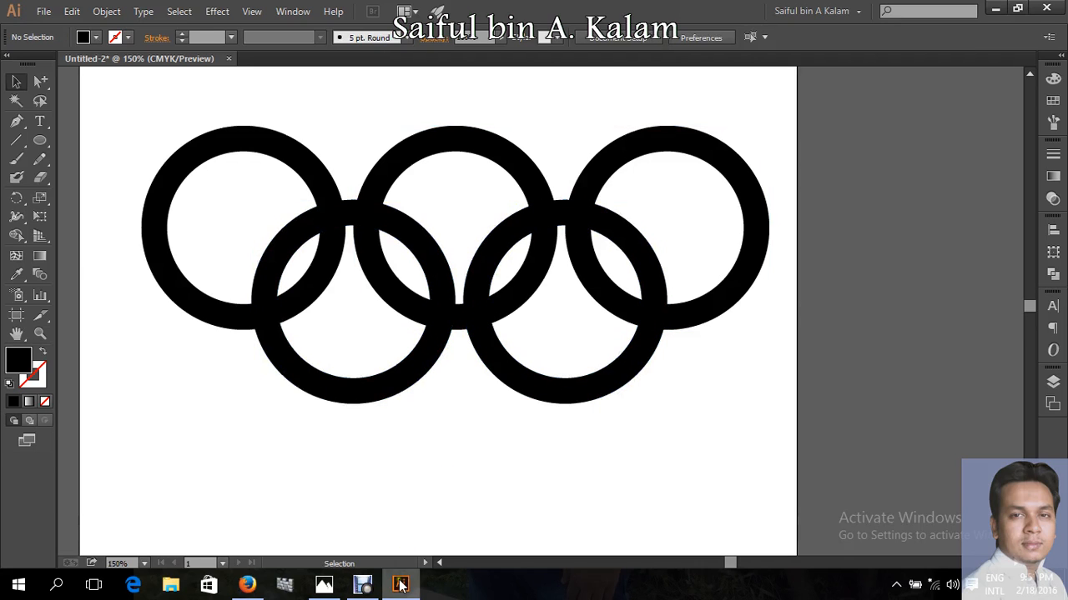
# Check the reference logo image's ring colours and fill the upper-left ring blue with C 100, M 100, Y 0, K 0.
pyautogui.click(323, 588)
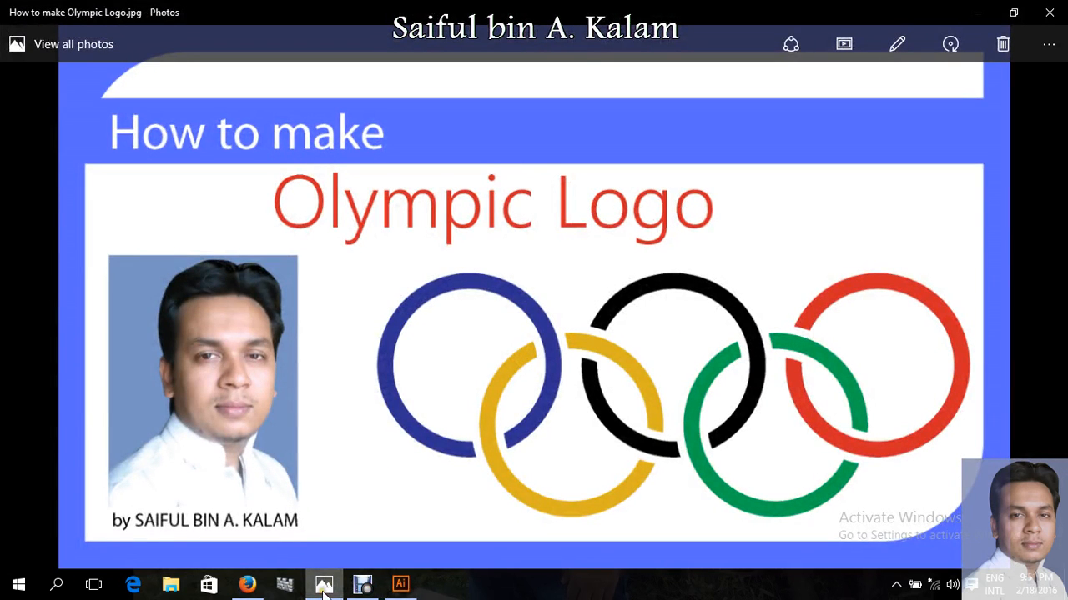
pyautogui.click(324, 588)
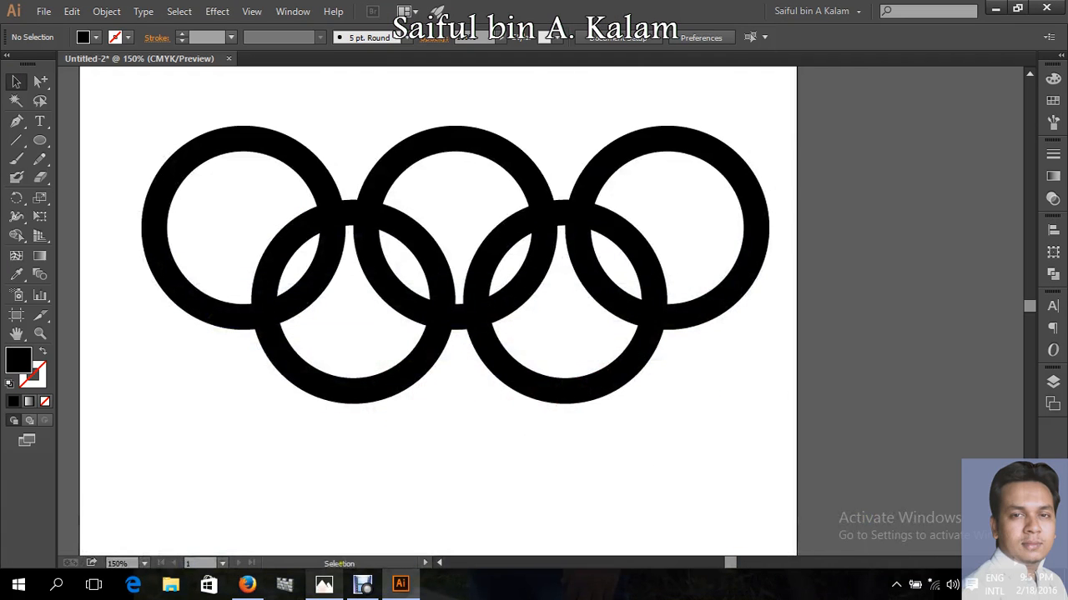
pyautogui.click(322, 587)
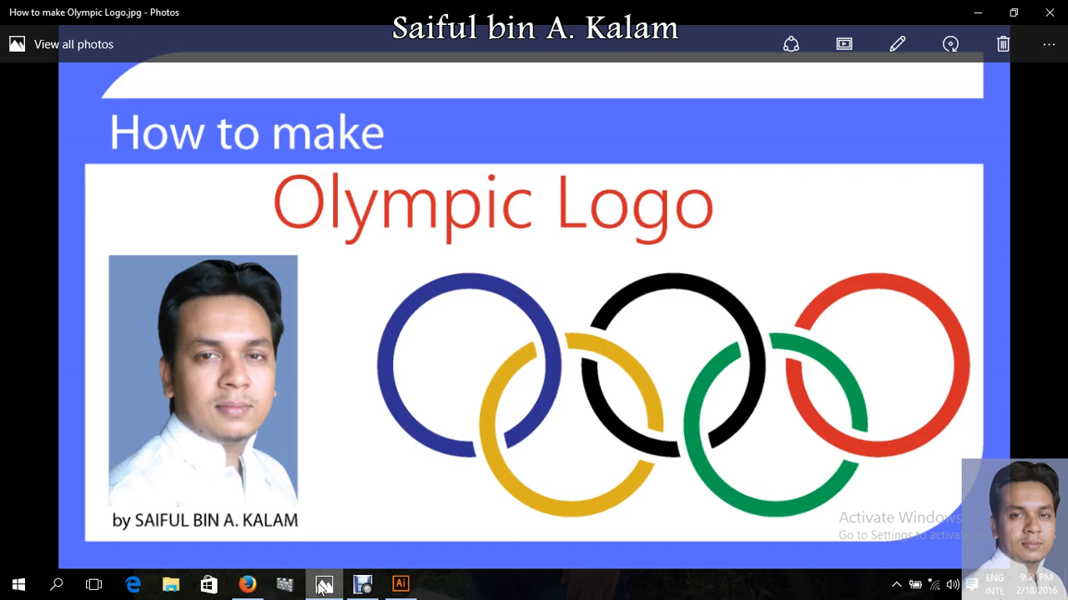
pyautogui.click(322, 586)
pyautogui.click(285, 145)
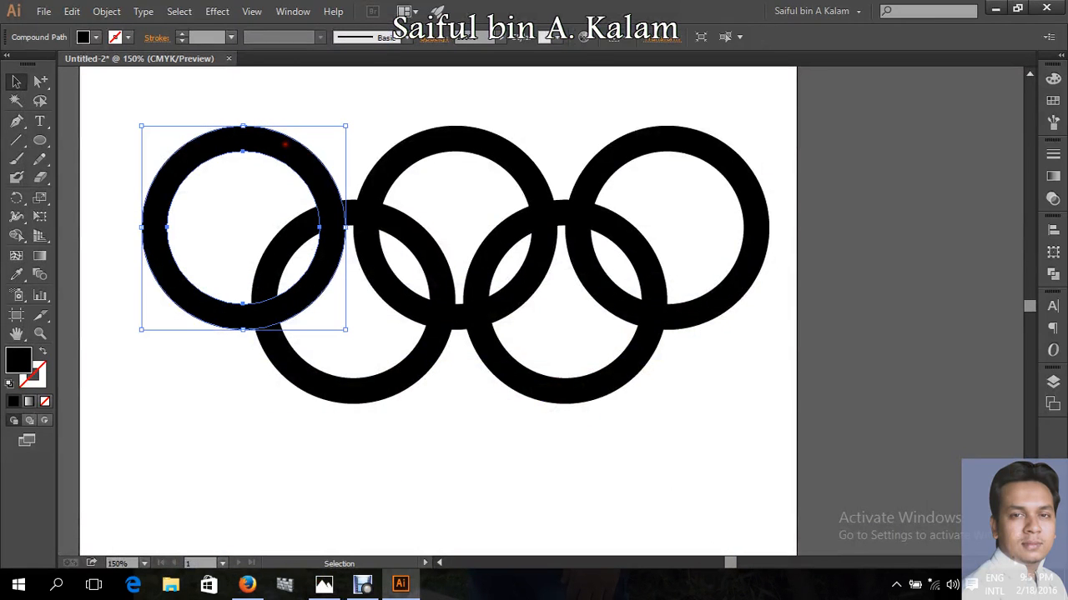
pyautogui.click(1053, 79)
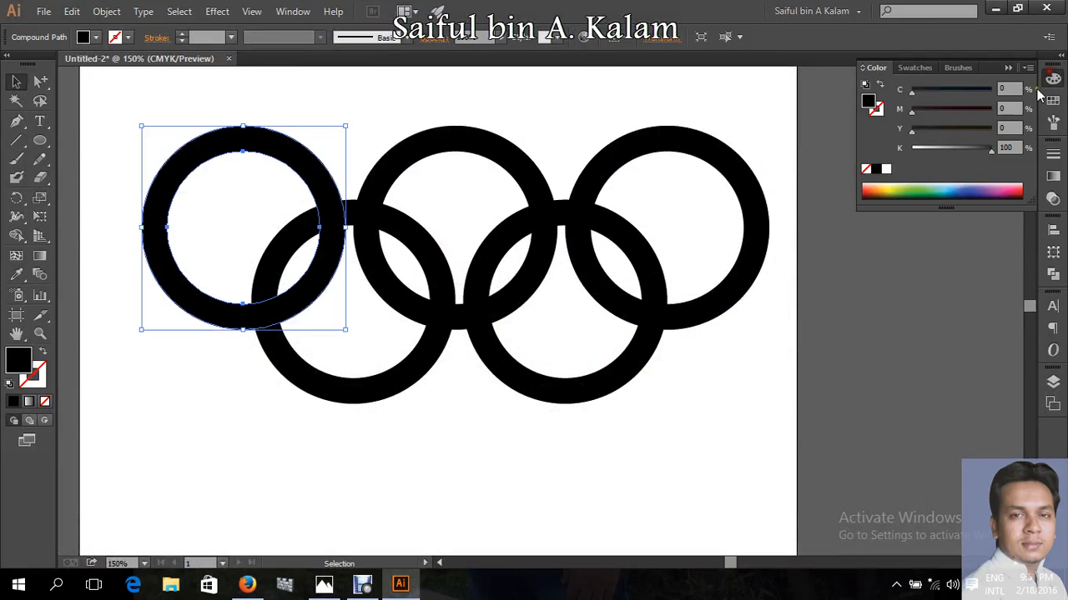
pyautogui.moveTo(955, 151); pyautogui.dragTo(826, 147)
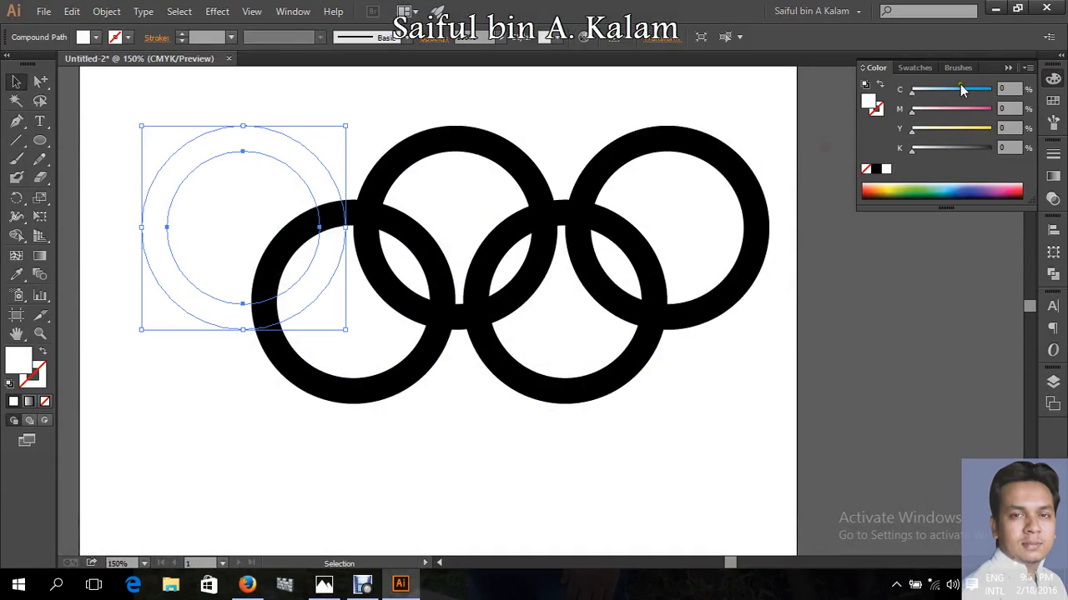
pyautogui.moveTo(960, 88); pyautogui.dragTo(1014, 89)
pyautogui.moveTo(960, 108); pyautogui.dragTo(1066, 92)
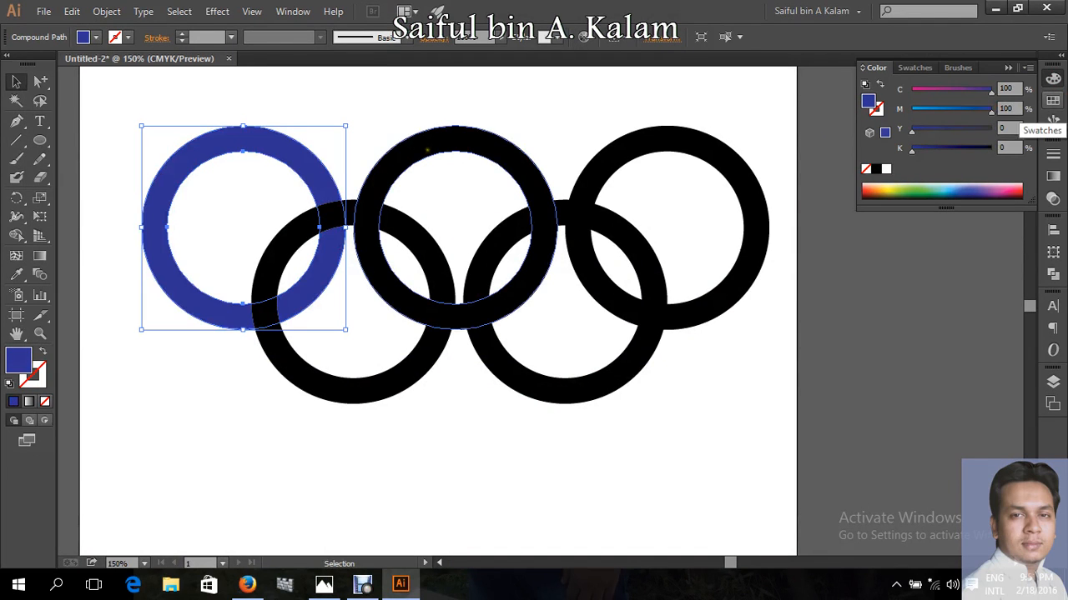
# Fill the upper-right ring red with C 0, M 100, Y 100, K 0.
pyautogui.click(668, 139)
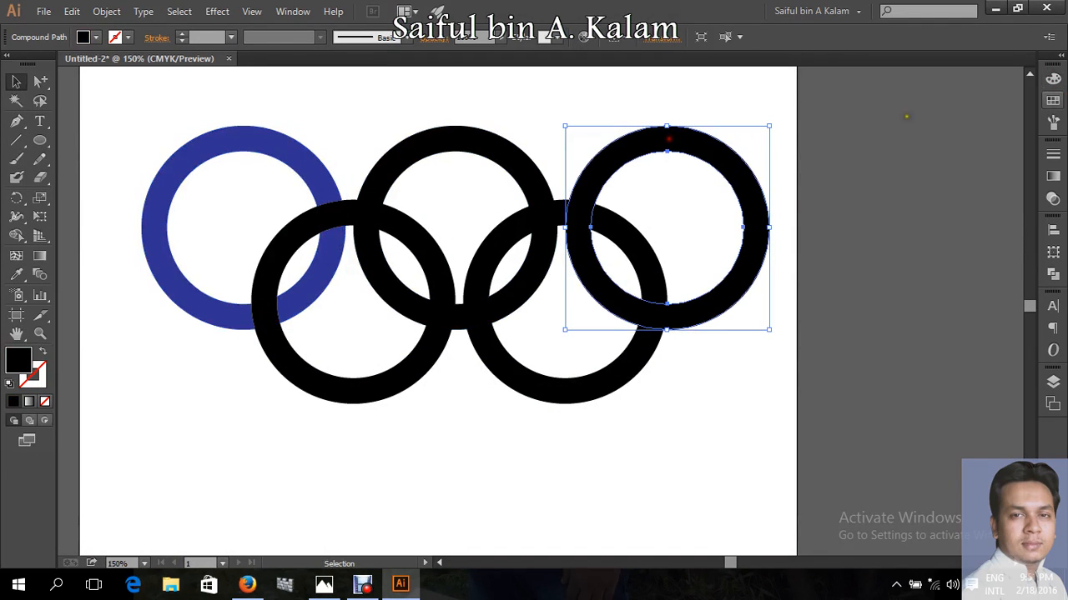
pyautogui.click(1053, 79)
pyautogui.click(885, 168)
pyautogui.moveTo(951, 108); pyautogui.dragTo(1066, 122)
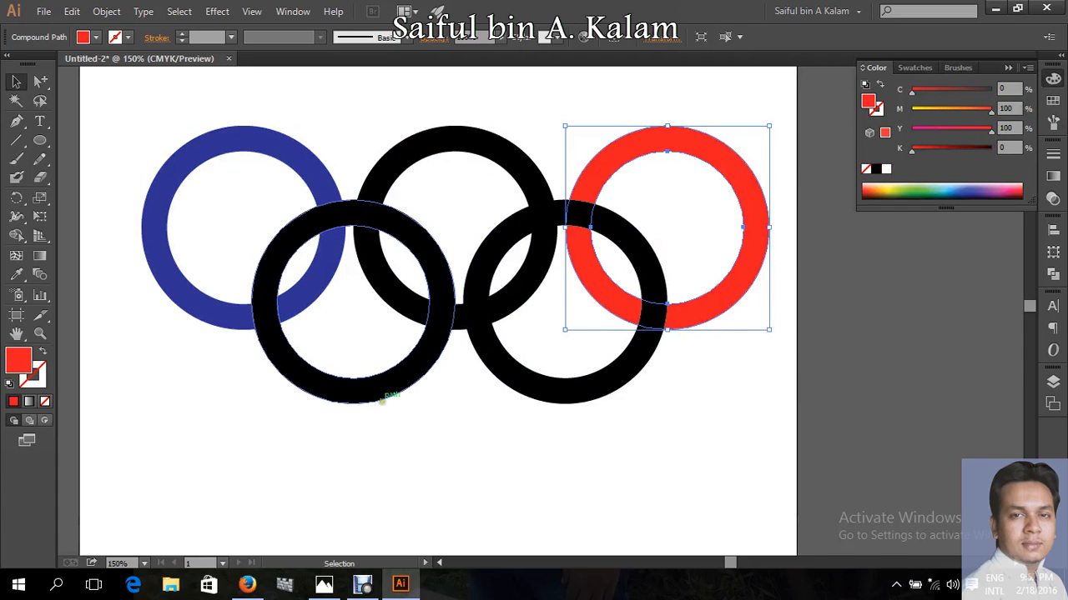
# Fill the lower-left ring yellow-orange using 100% yellow, a moderate amount of magenta and no black.
pyautogui.click(382, 391)
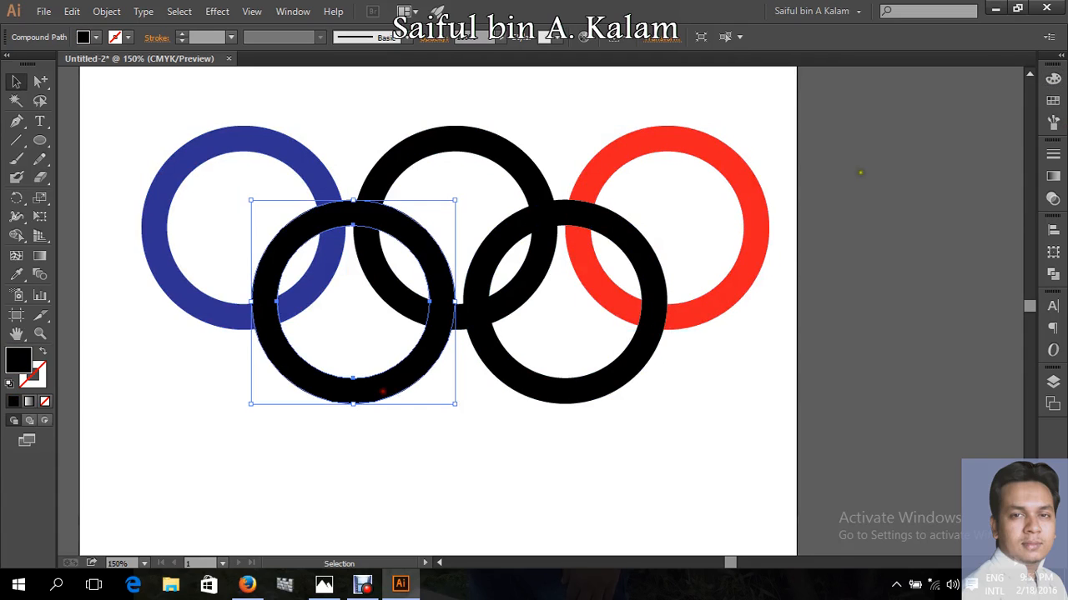
pyautogui.click(1055, 78)
pyautogui.moveTo(933, 147); pyautogui.dragTo(847, 148)
pyautogui.moveTo(943, 128); pyautogui.dragTo(992, 128)
pyautogui.moveTo(911, 108); pyautogui.dragTo(958, 109)
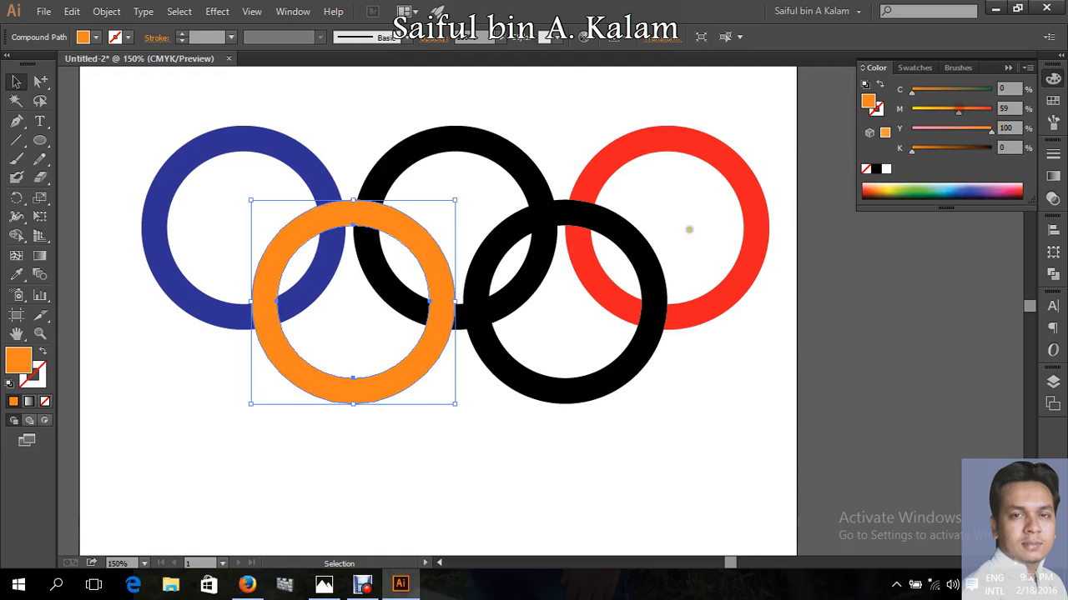
pyautogui.click(940, 109)
# Fill the lower-right ring green by mixing high cyan and yellow with no black, and deselect it.
pyautogui.click(579, 381)
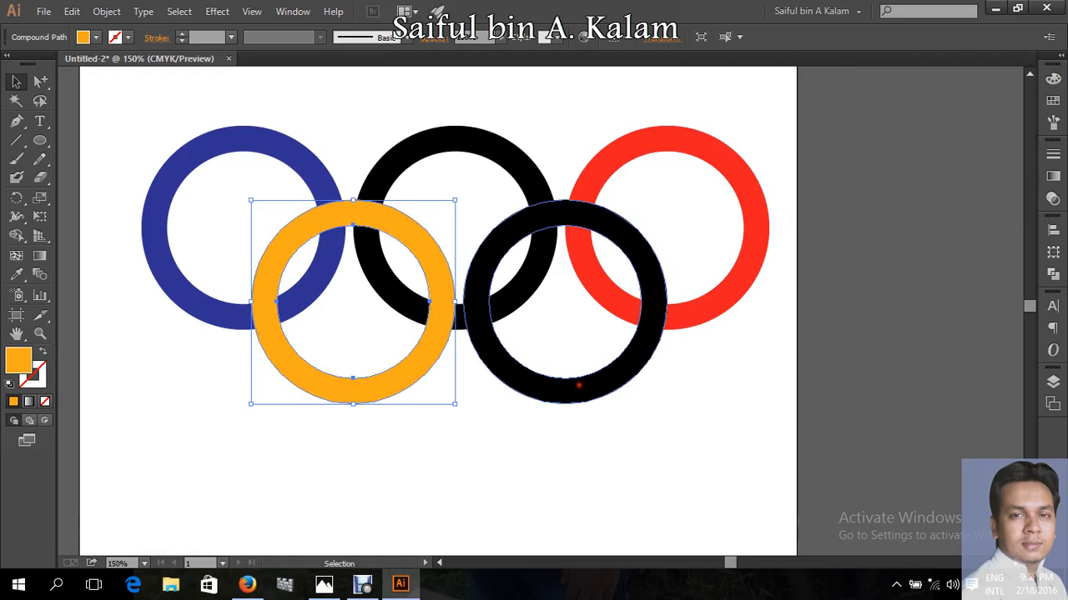
pyautogui.click(1053, 79)
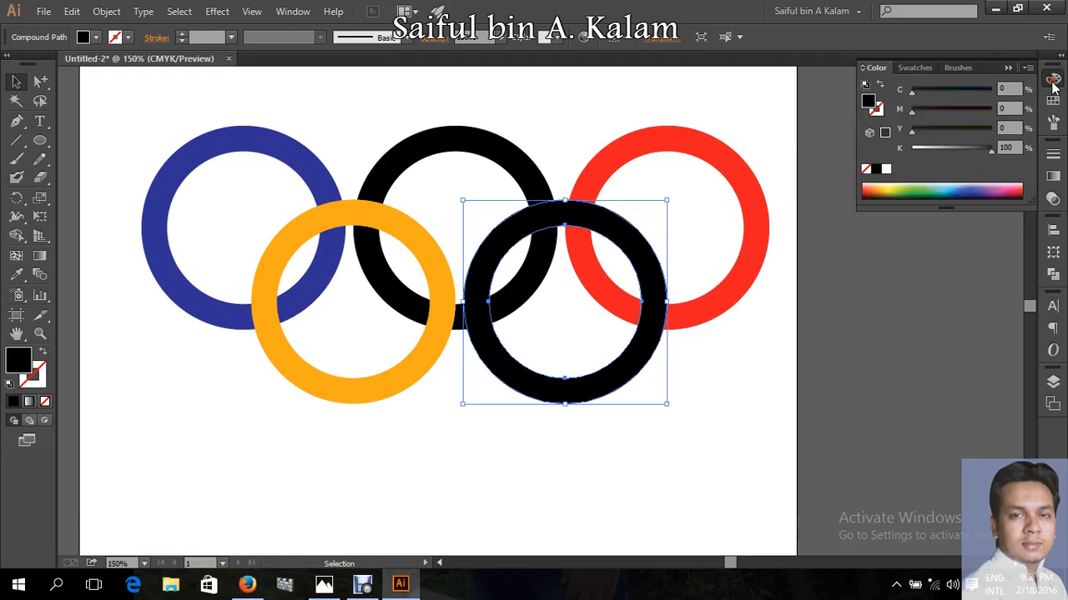
pyautogui.moveTo(947, 147); pyautogui.dragTo(911, 149)
pyautogui.click(964, 90)
pyautogui.click(988, 129)
pyautogui.click(733, 426)
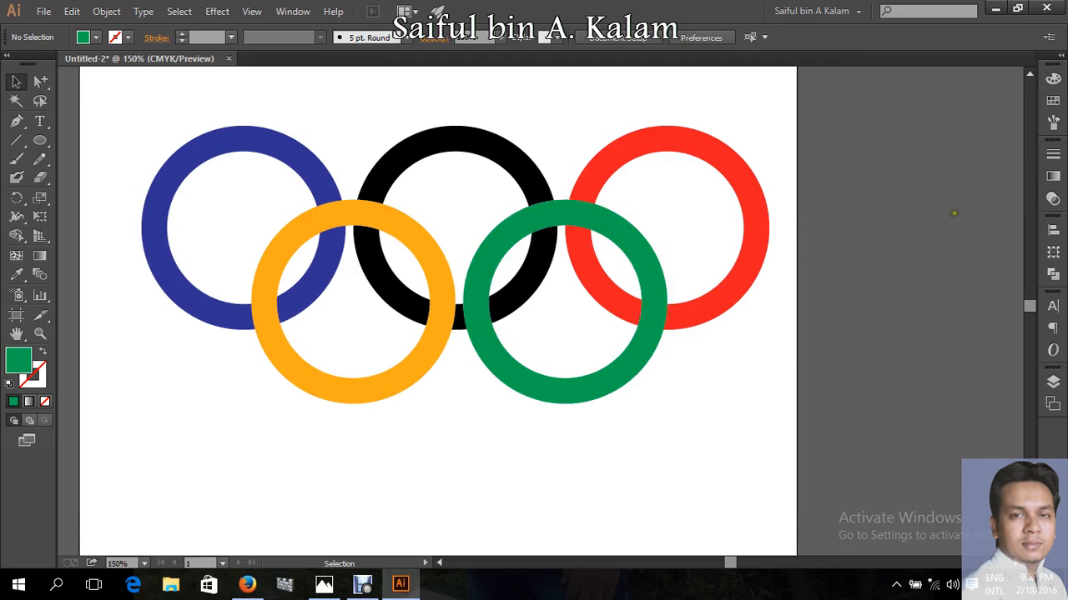
# Scale all five rings down together proportionally, keeping their lower-left corner in place.
pyautogui.moveTo(756, 407); pyautogui.dragTo(131, 159)
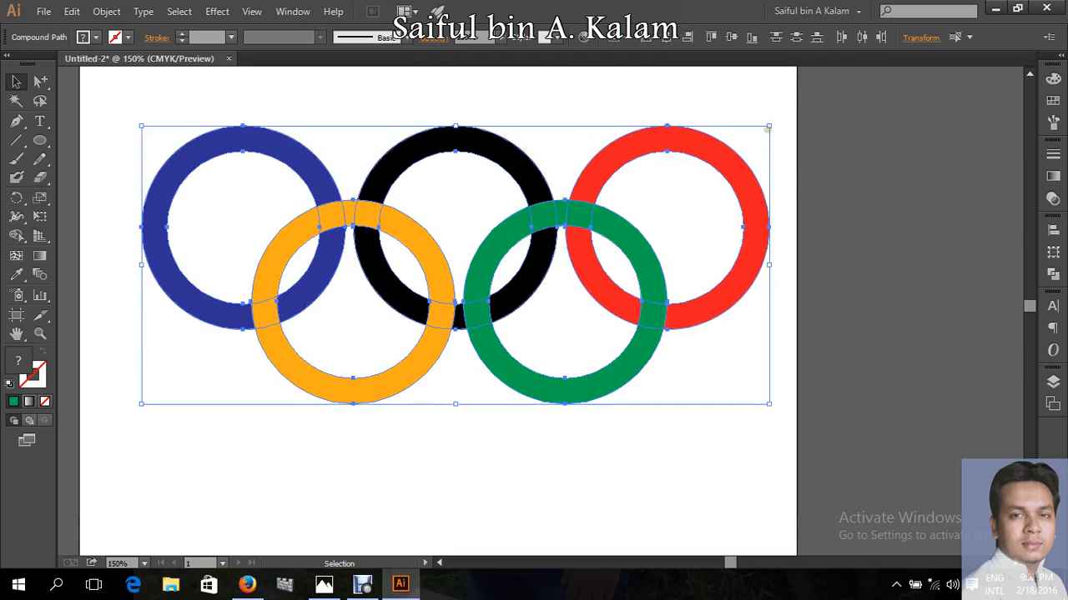
pyautogui.moveTo(769, 125); pyautogui.dragTo(684, 164)
pyautogui.click(445, 121)
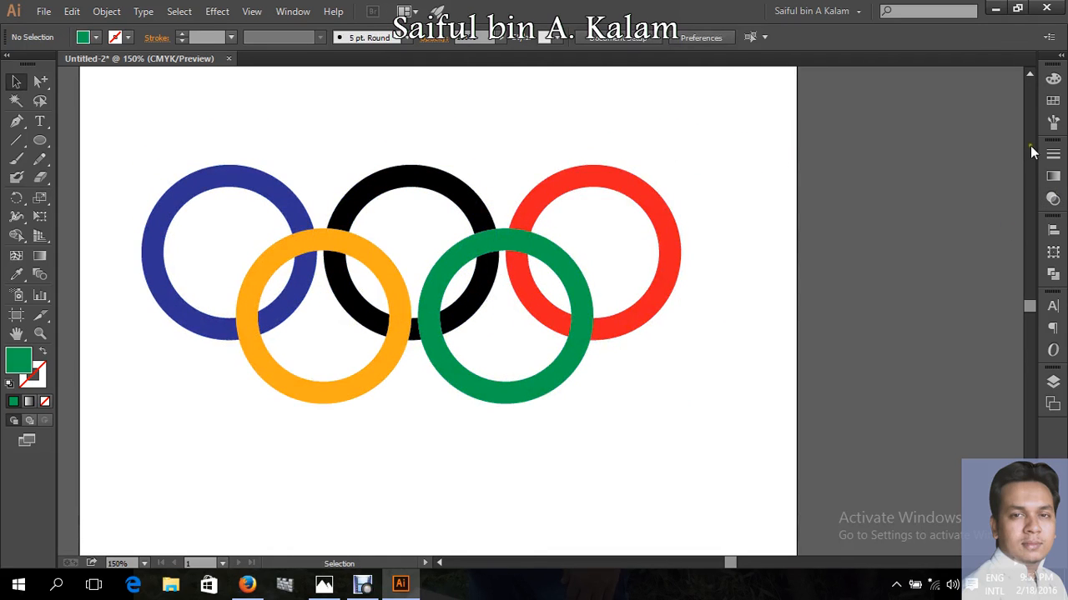
# Split all five rings into separate pieces at their overlaps with Pathfinder Divide.
pyautogui.moveTo(688, 427); pyautogui.dragTo(132, 142)
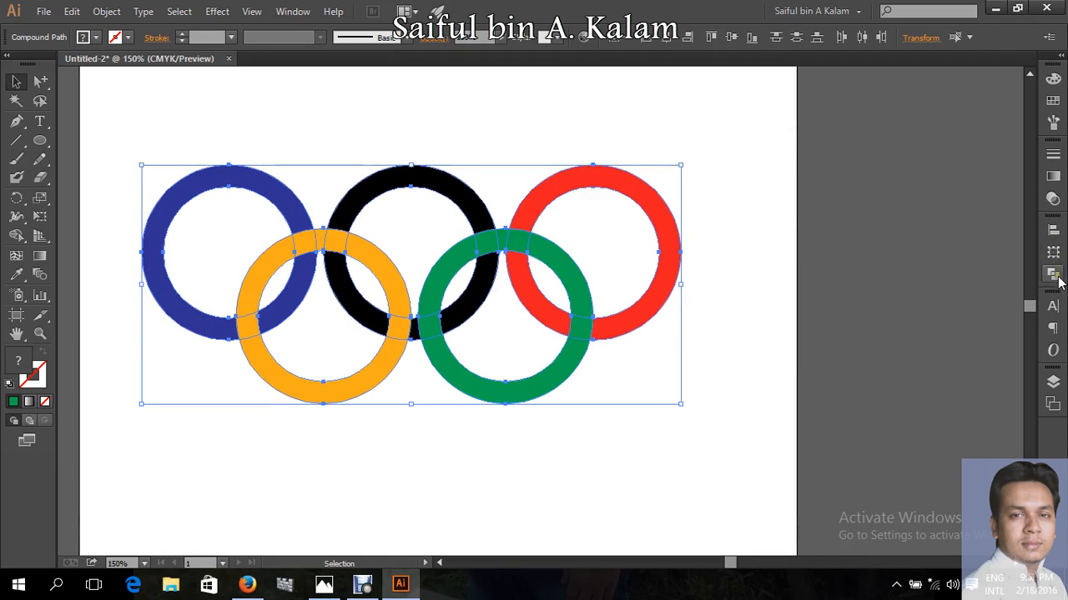
pyautogui.click(1052, 250)
pyautogui.click(959, 219)
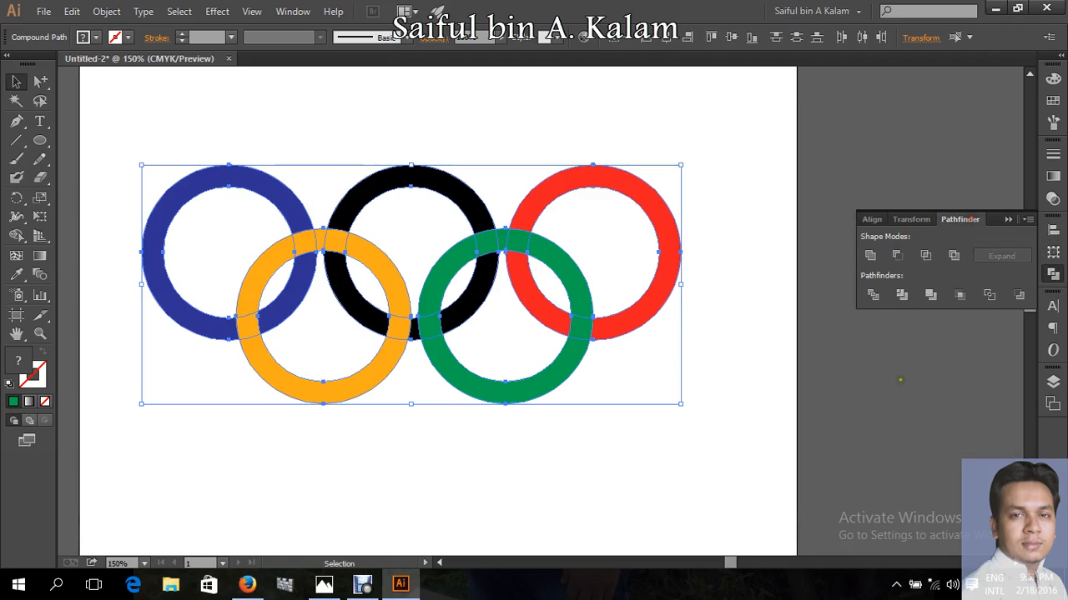
pyautogui.click(872, 296)
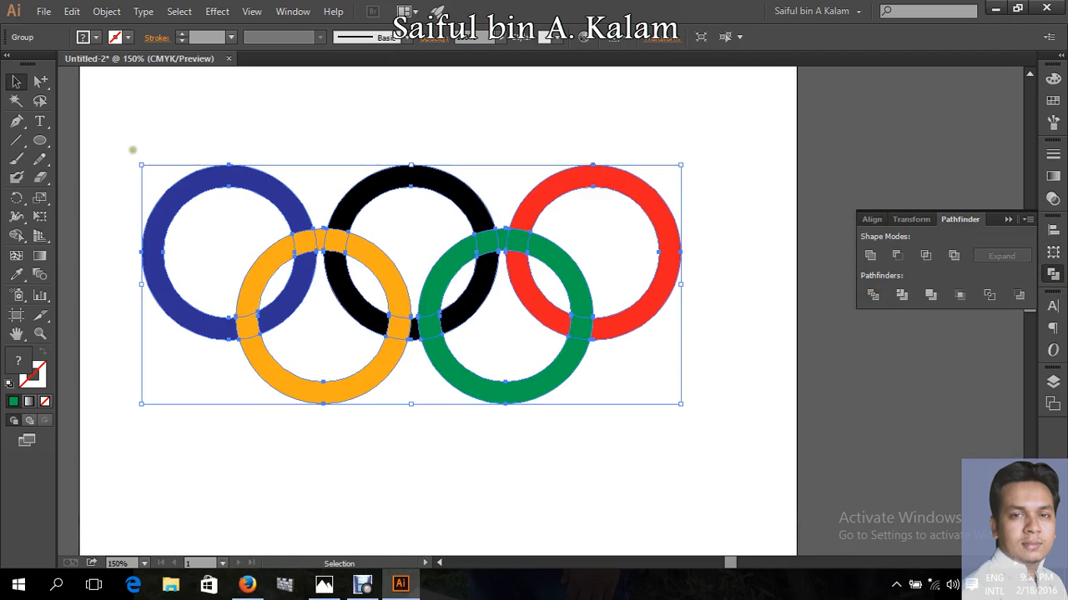
pyautogui.click(132, 121)
# Recolour the upper overlap of the blue and yellow rings with the sampled blue, following the reference logo's interlacing.
pyautogui.click(40, 82)
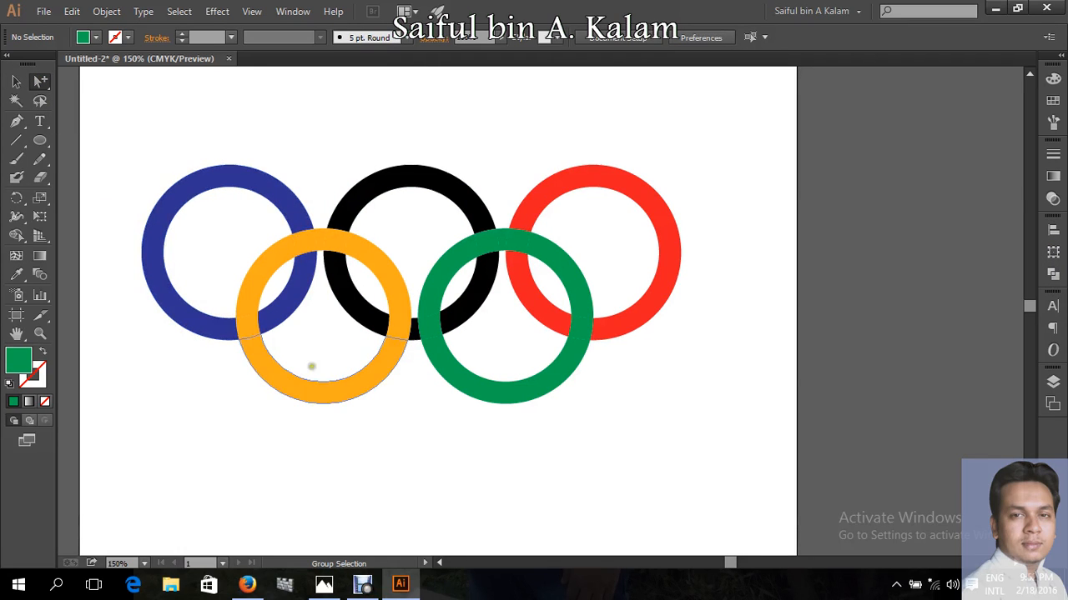
pyautogui.click(328, 582)
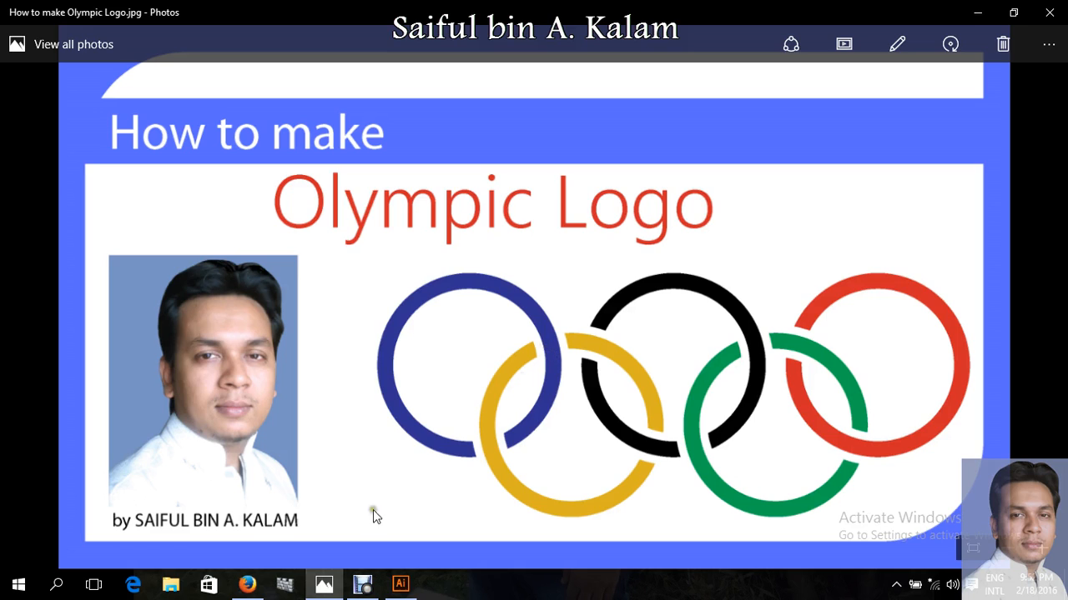
pyautogui.click(401, 584)
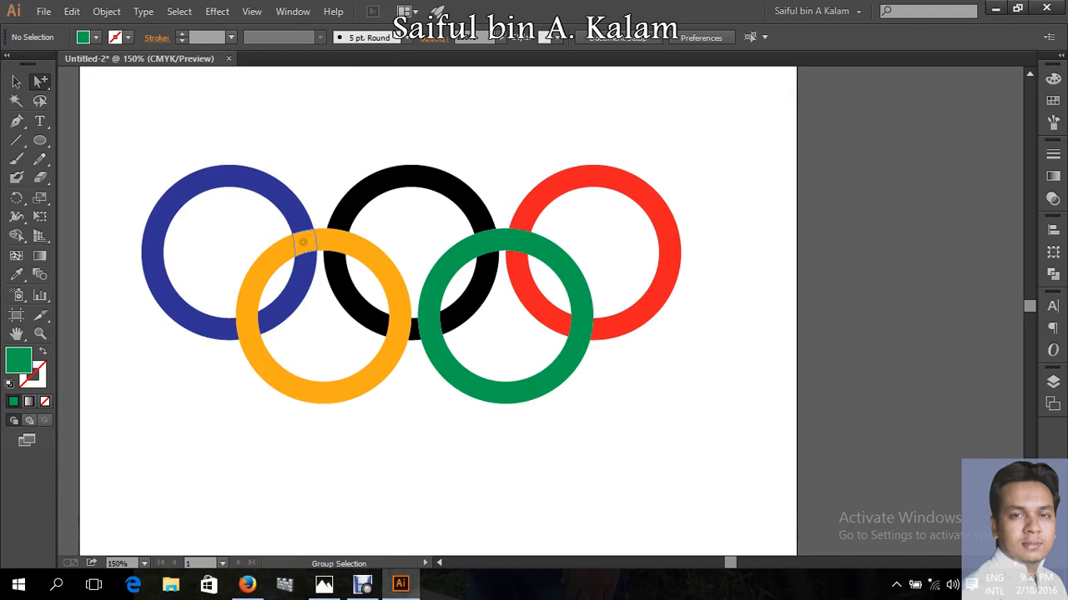
pyautogui.click(305, 242)
pyautogui.click(16, 277)
pyautogui.click(292, 196)
pyautogui.click(16, 81)
pyautogui.click(321, 134)
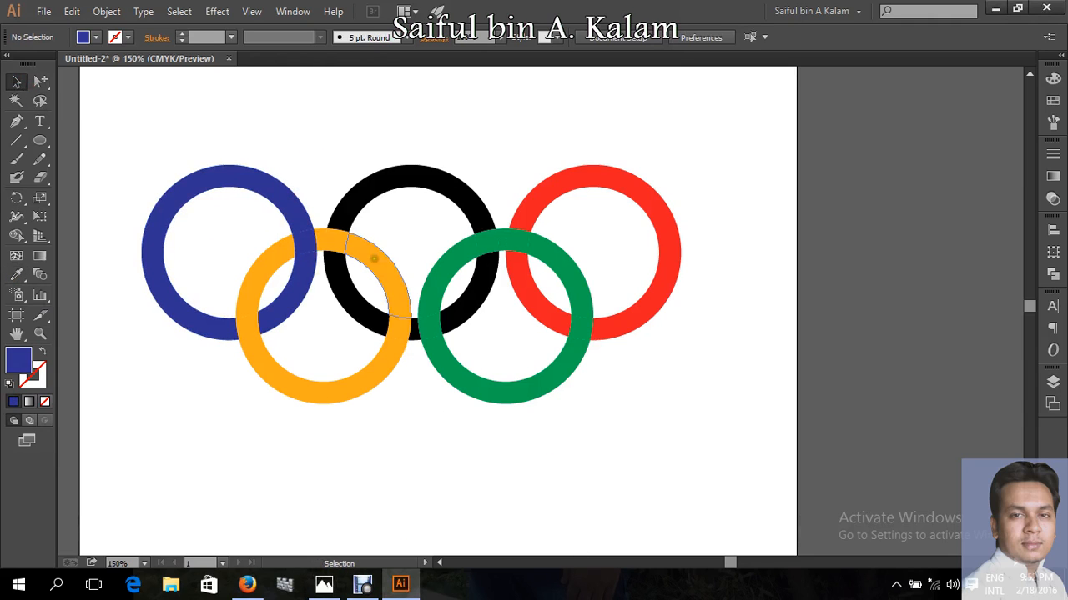
# Recolour the lower overlap of the yellow and black rings with the sampled black, following the reference logo.
pyautogui.click(324, 585)
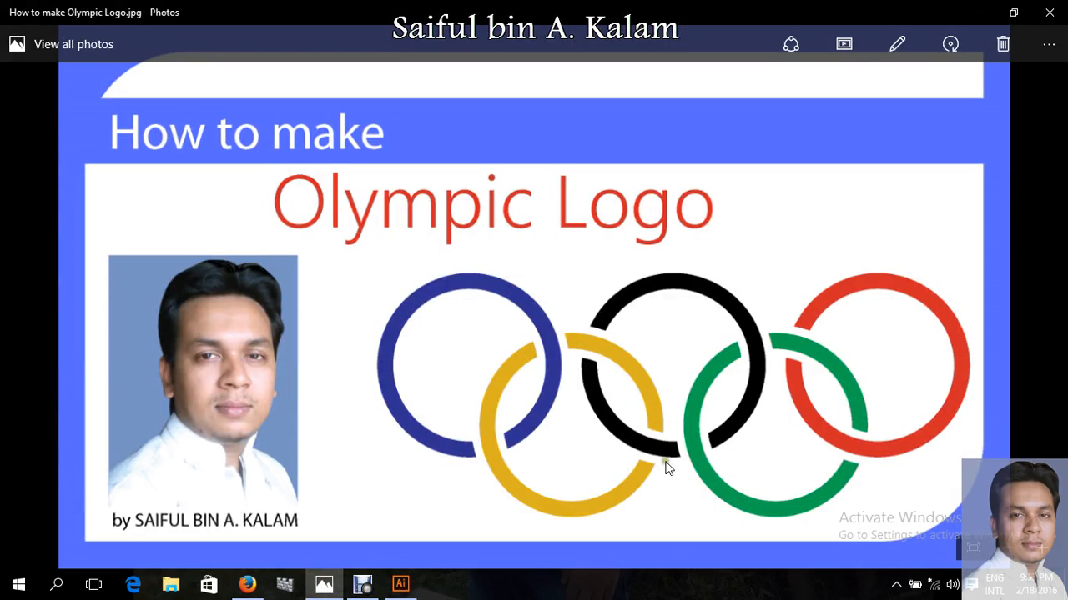
pyautogui.click(401, 584)
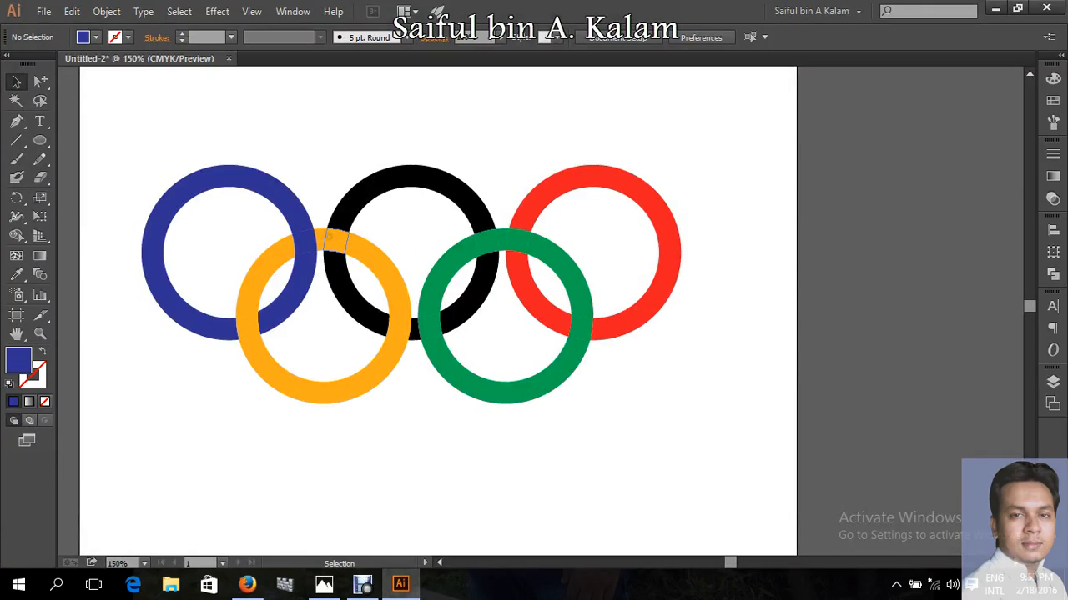
pyautogui.click(41, 82)
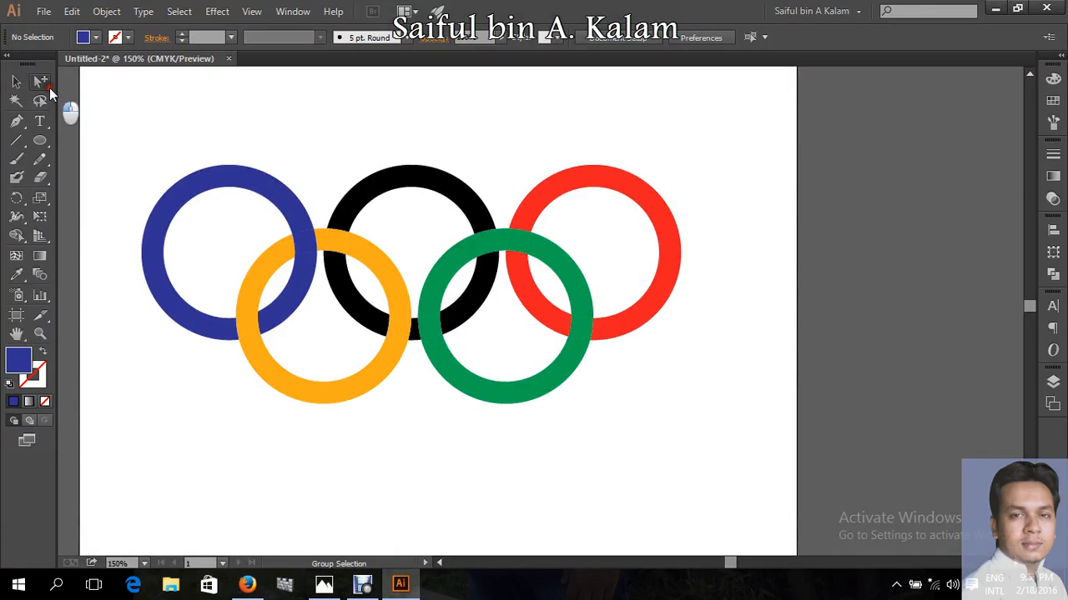
pyautogui.click(398, 330)
pyautogui.click(16, 275)
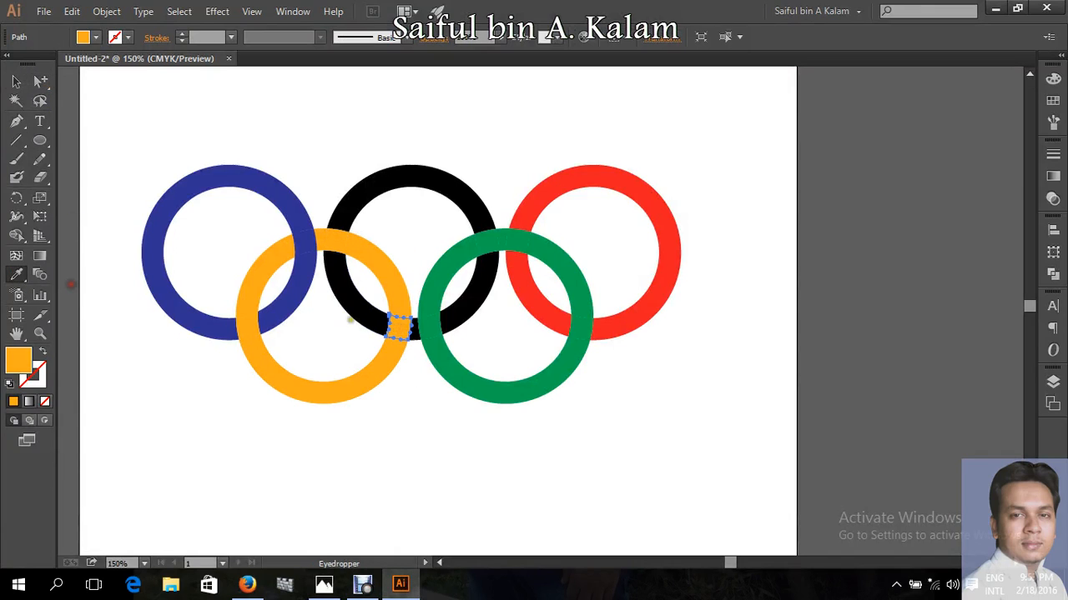
pyautogui.click(337, 292)
pyautogui.click(16, 81)
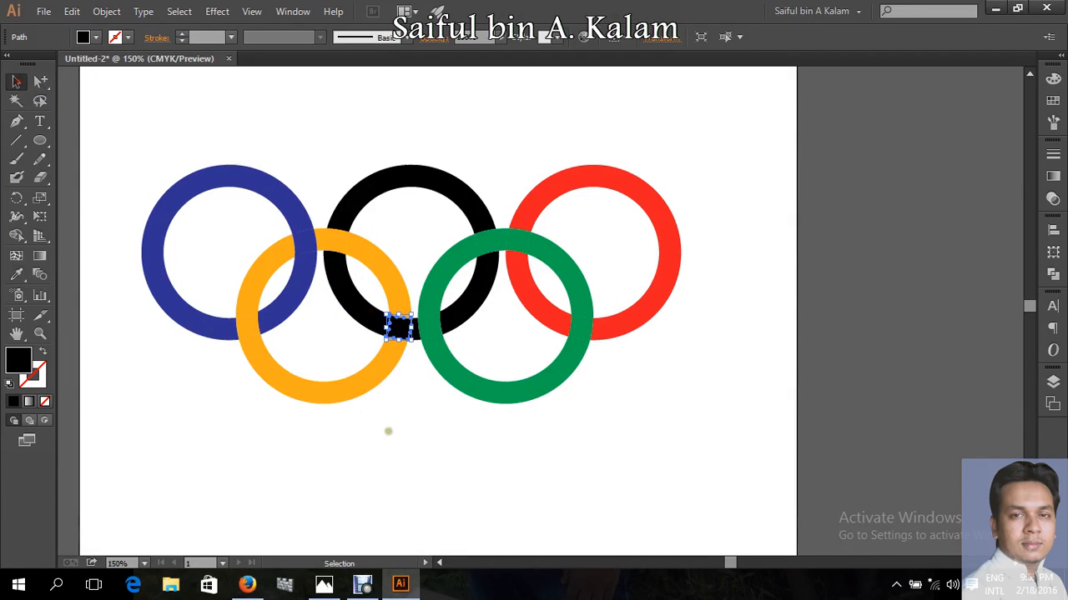
pyautogui.click(396, 436)
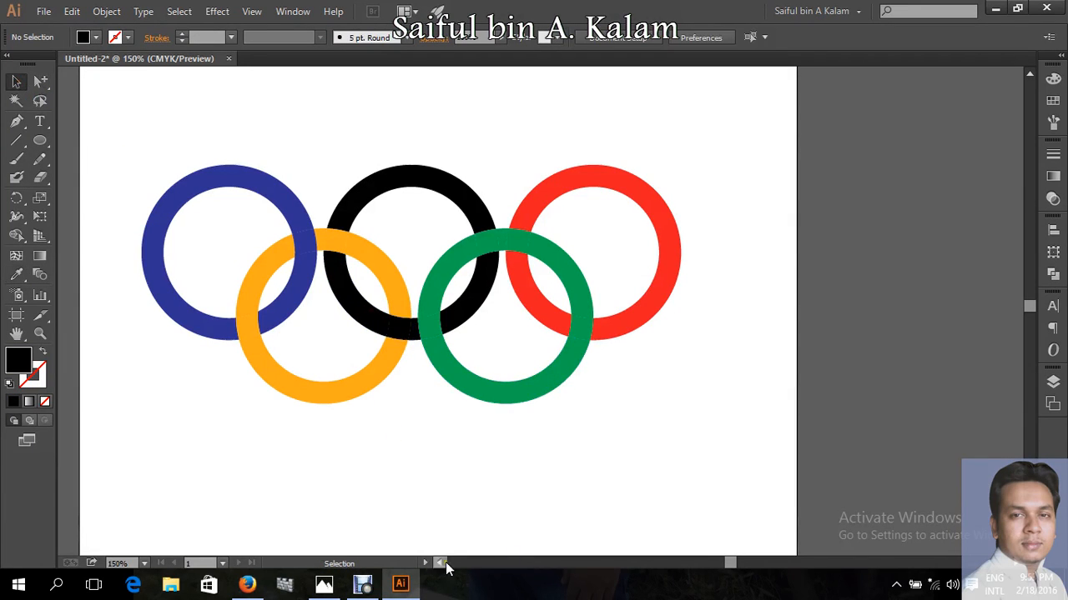
# Recolour the lower overlap of the green and red rings with the sampled red, following the reference logo's interlacing.
pyautogui.click(318, 587)
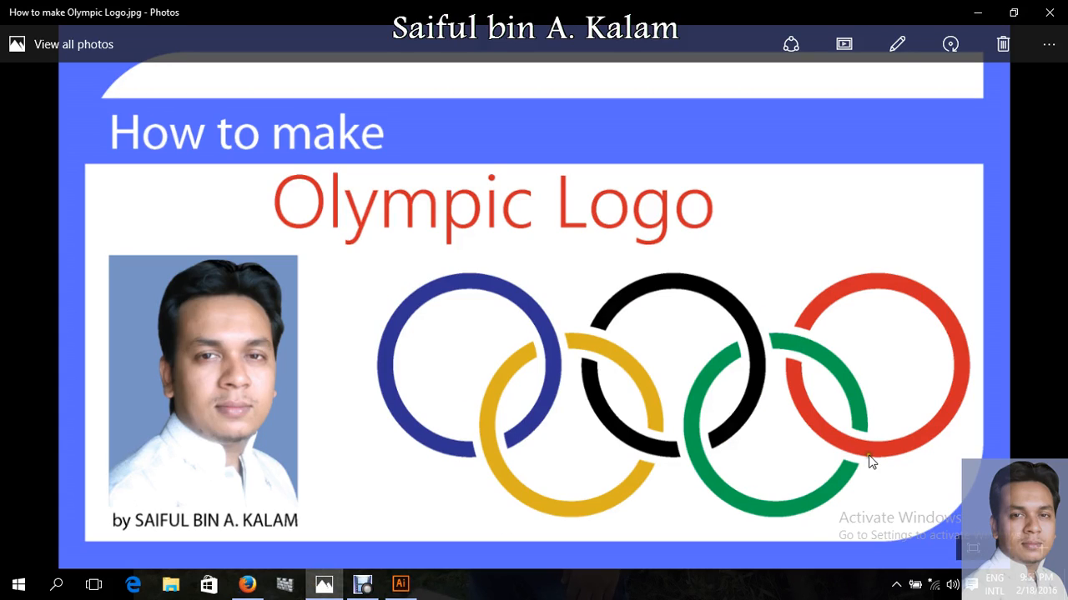
pyautogui.click(402, 585)
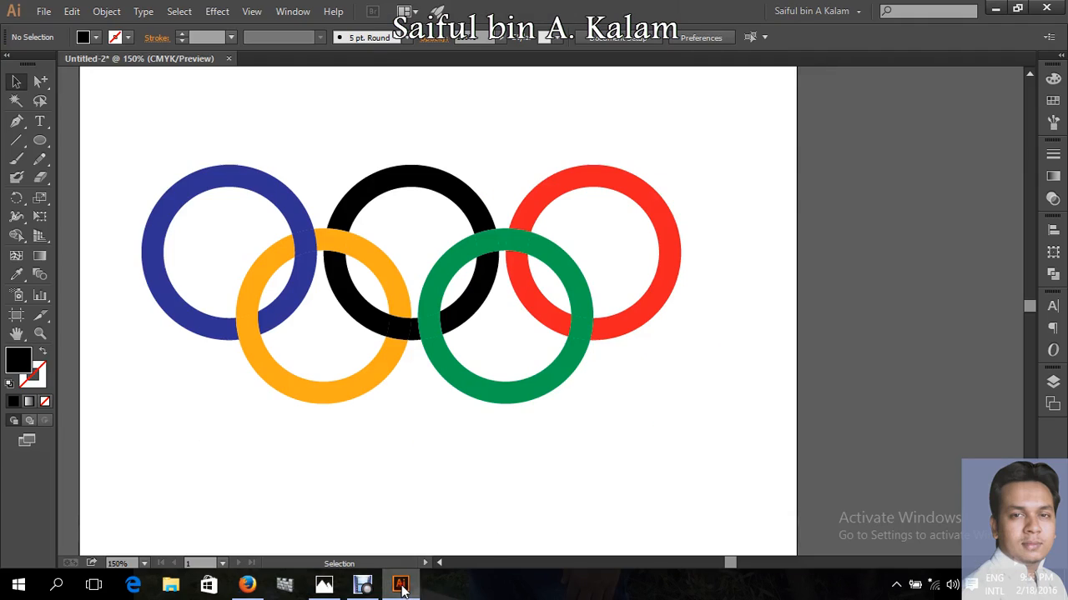
pyautogui.click(43, 83)
pyautogui.click(581, 327)
pyautogui.click(17, 275)
pyautogui.click(635, 319)
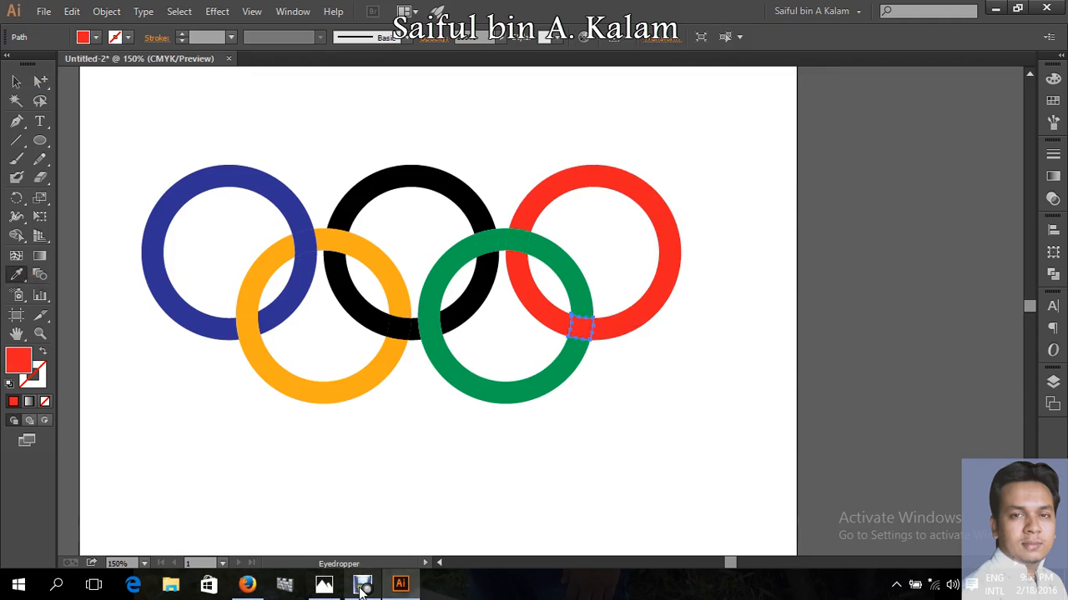
pyautogui.click(362, 584)
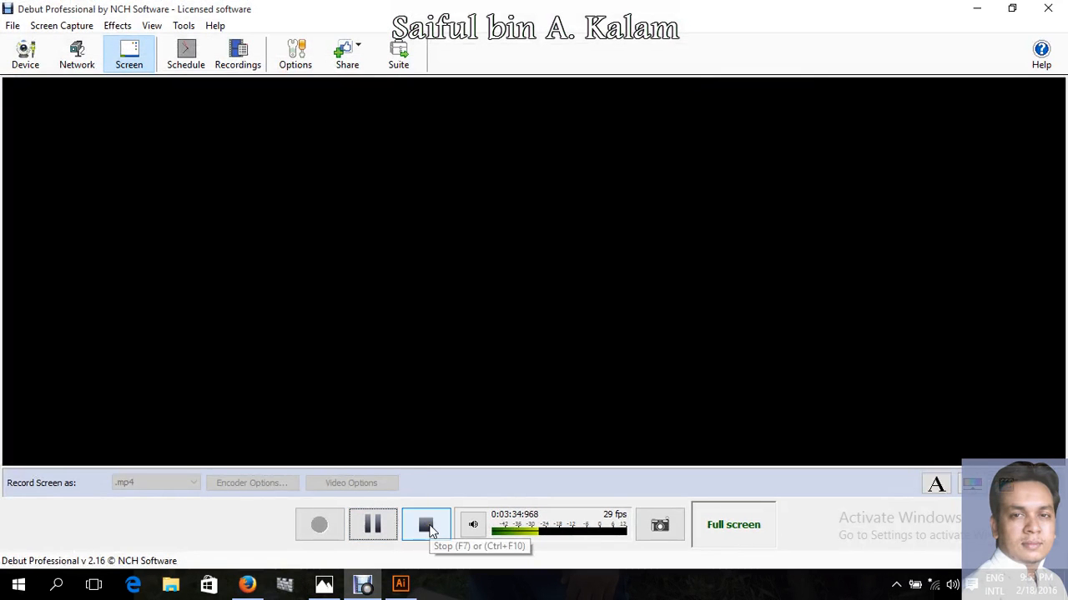
pyautogui.click(375, 534)
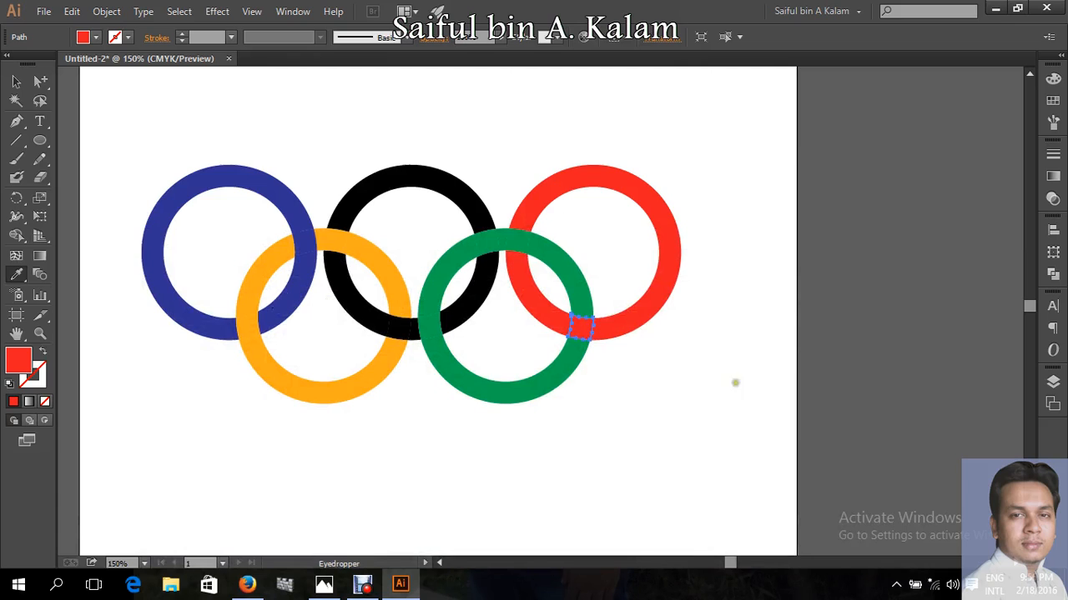
# Check the reference logo, then join the same-coloured pieces of all five rings with Pathfinder Merge.
pyautogui.click(16, 81)
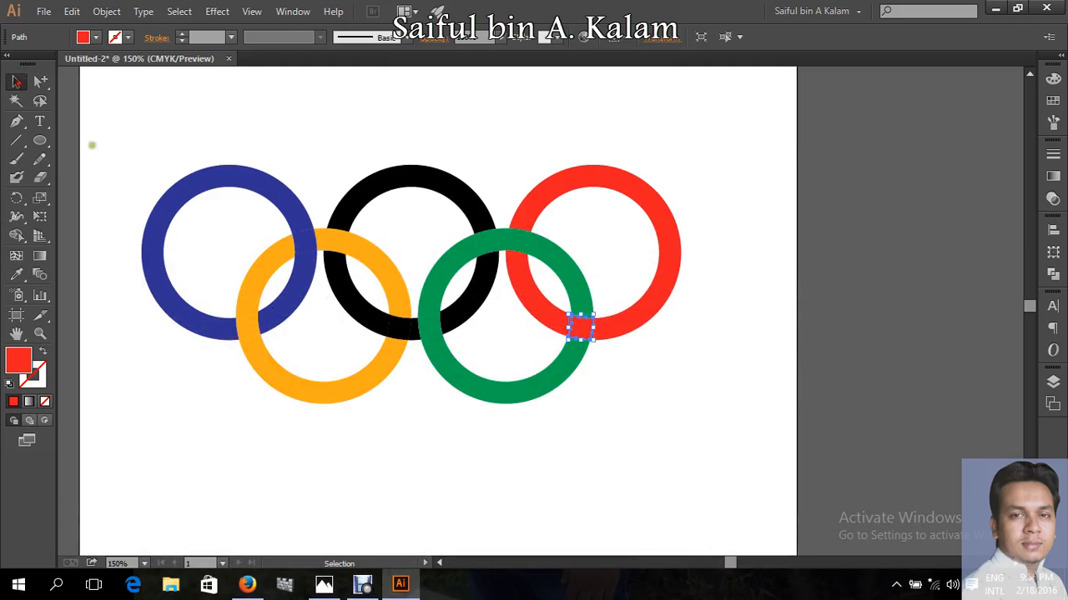
pyautogui.click(655, 361)
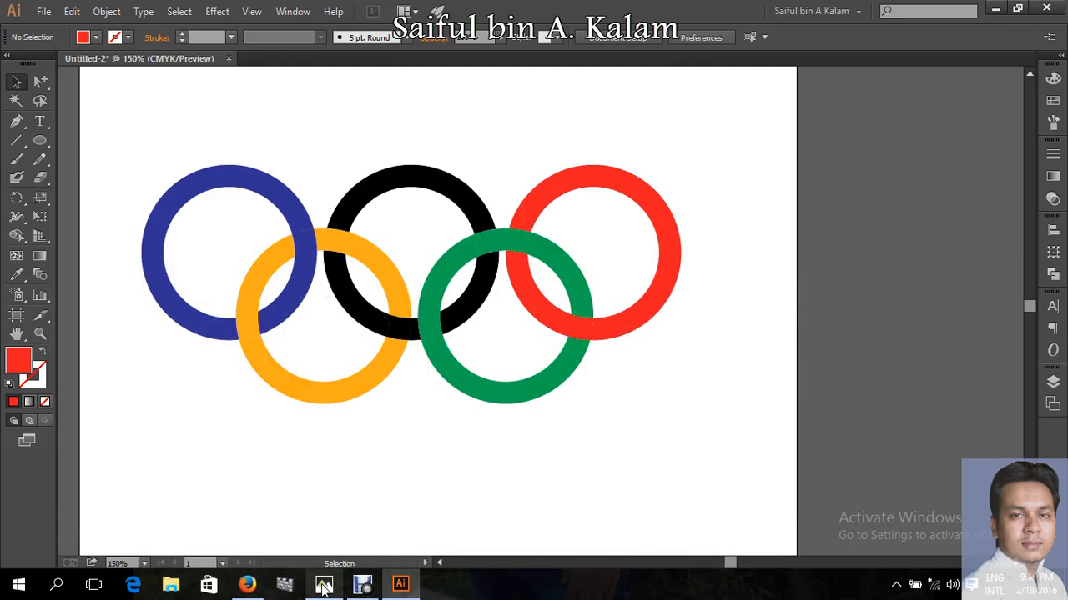
pyautogui.click(323, 584)
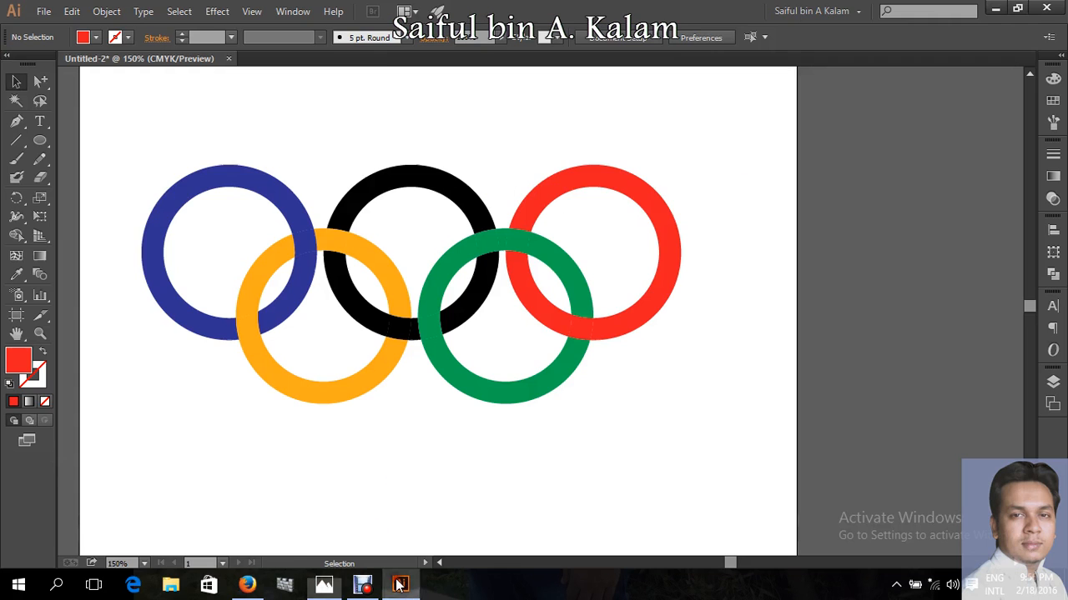
pyautogui.click(401, 584)
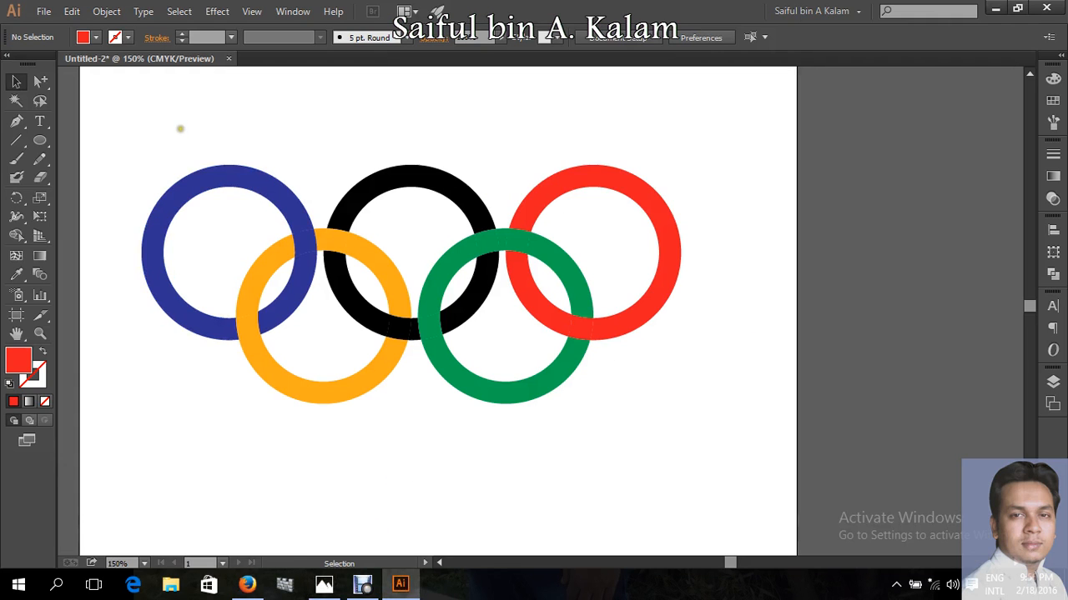
pyautogui.moveTo(162, 124); pyautogui.dragTo(625, 412)
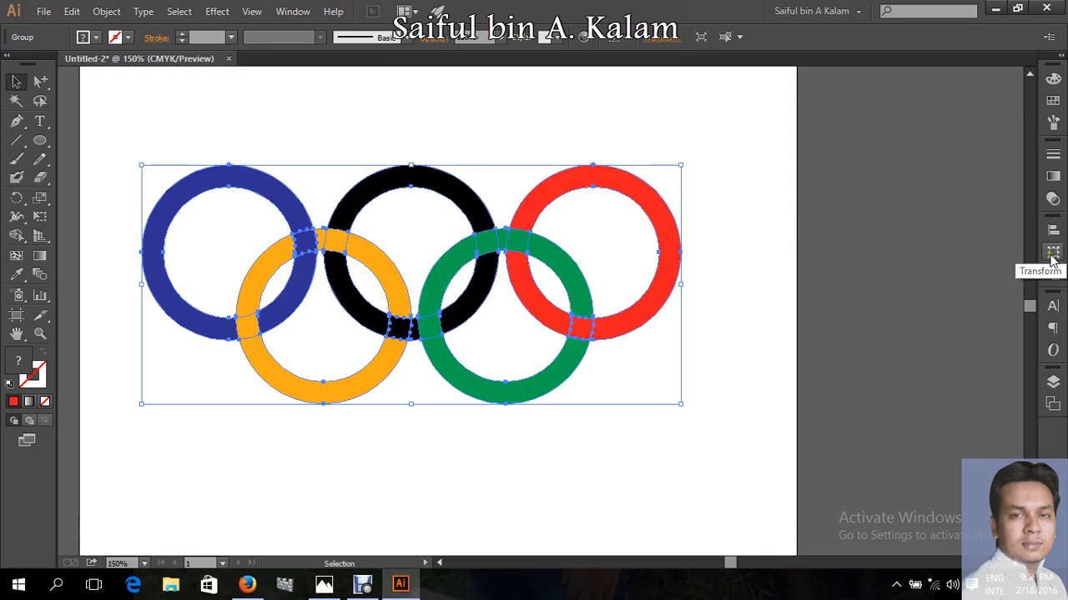
pyautogui.click(1052, 252)
pyautogui.click(960, 219)
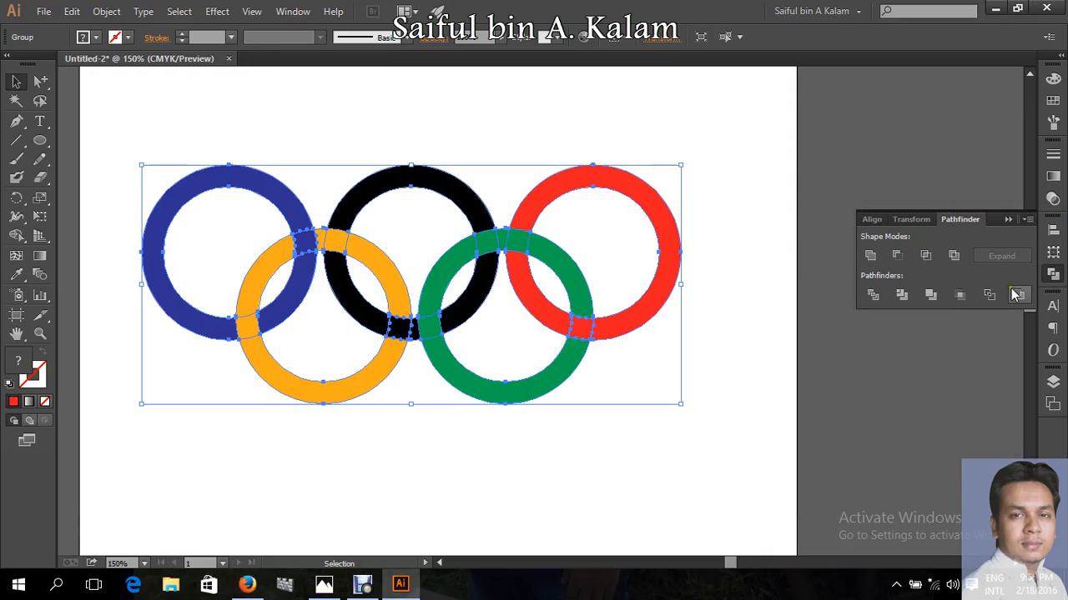
pyautogui.click(933, 296)
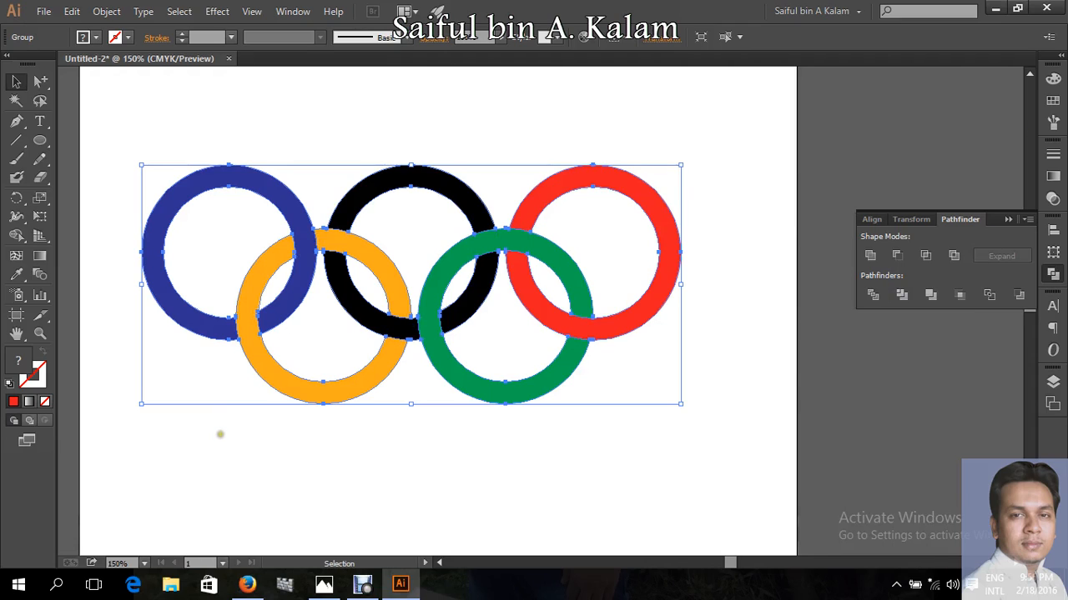
# Apply a white stroke to all five merged rings.
pyautogui.click(35, 377)
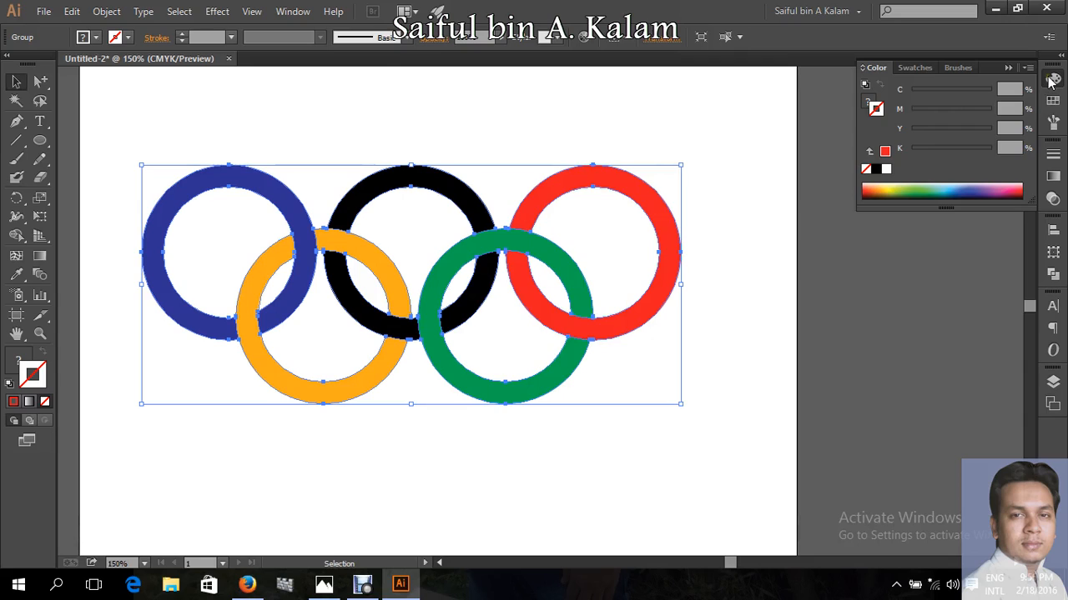
pyautogui.click(1050, 81)
pyautogui.click(1052, 81)
pyautogui.click(886, 168)
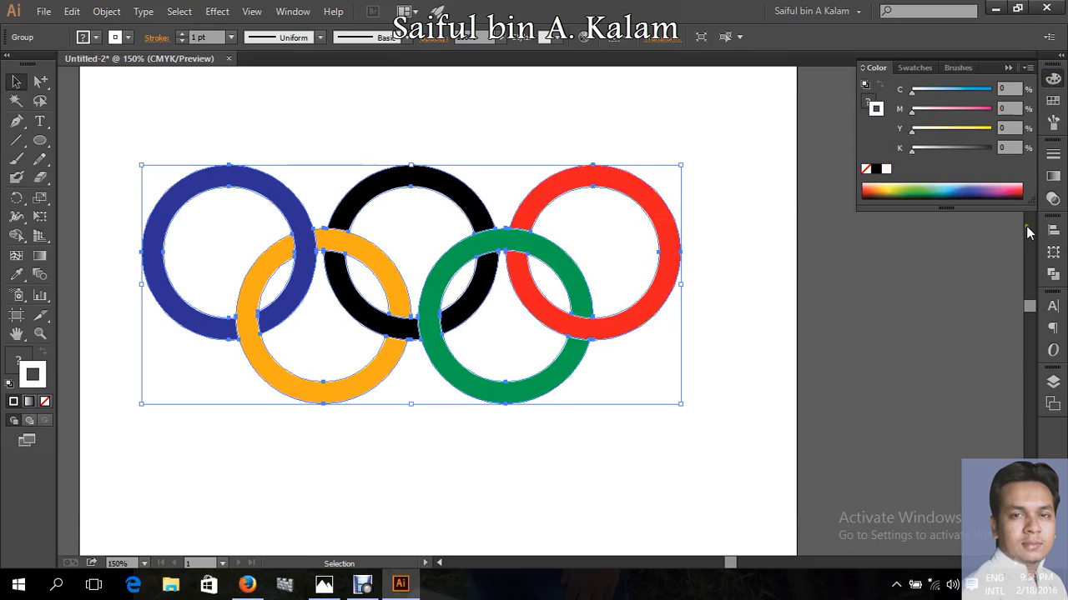
# Set the rings' white stroke weight to 4 pt to form gaps at the crossings, and deselect the artwork.
pyautogui.click(1052, 154)
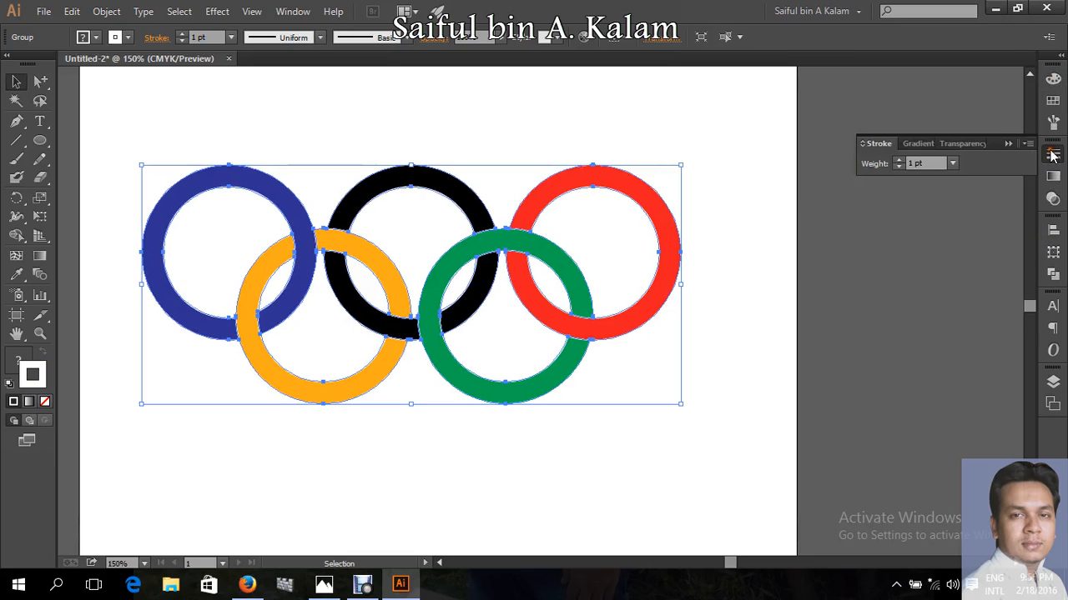
pyautogui.click(899, 160)
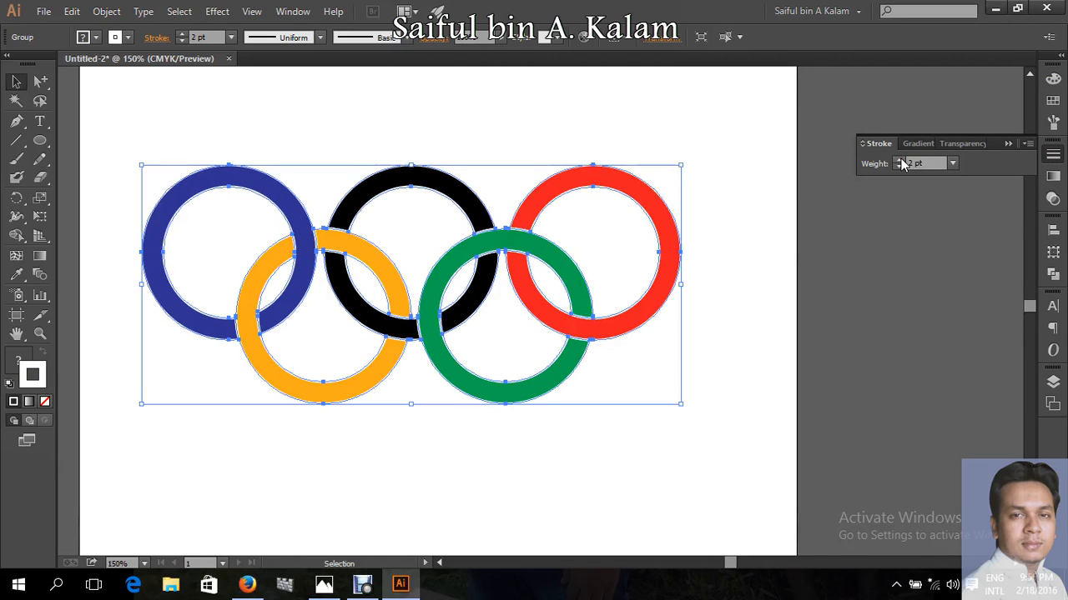
pyautogui.click(899, 160)
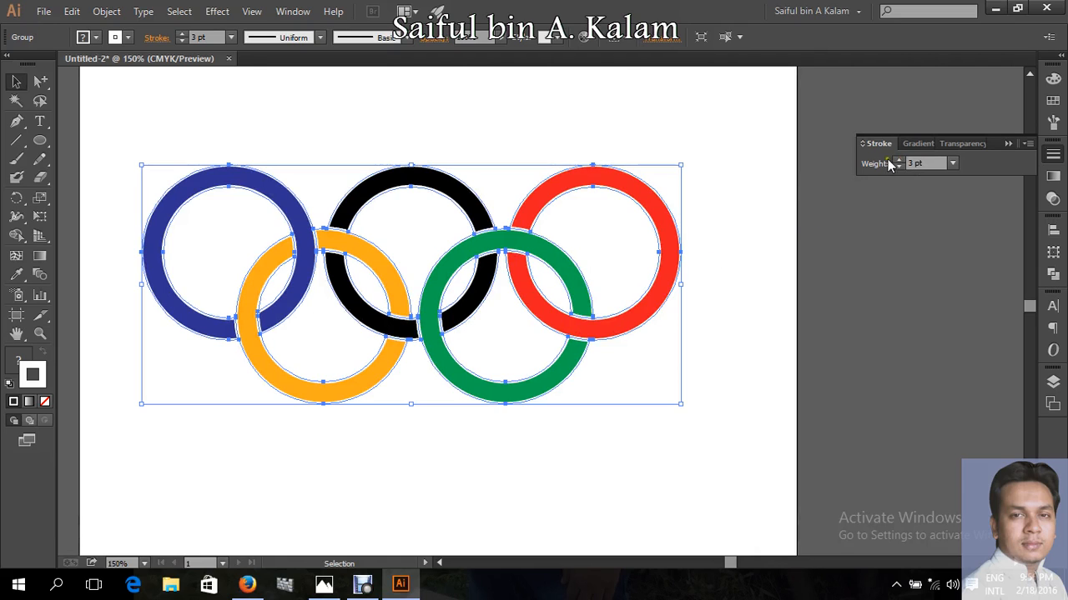
pyautogui.click(898, 160)
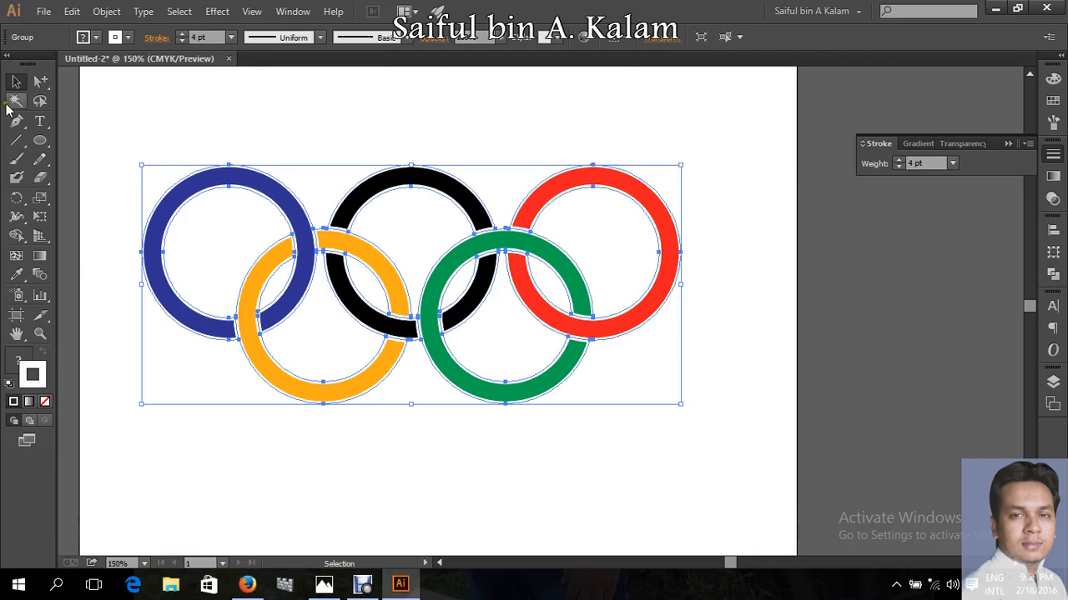
pyautogui.click(211, 107)
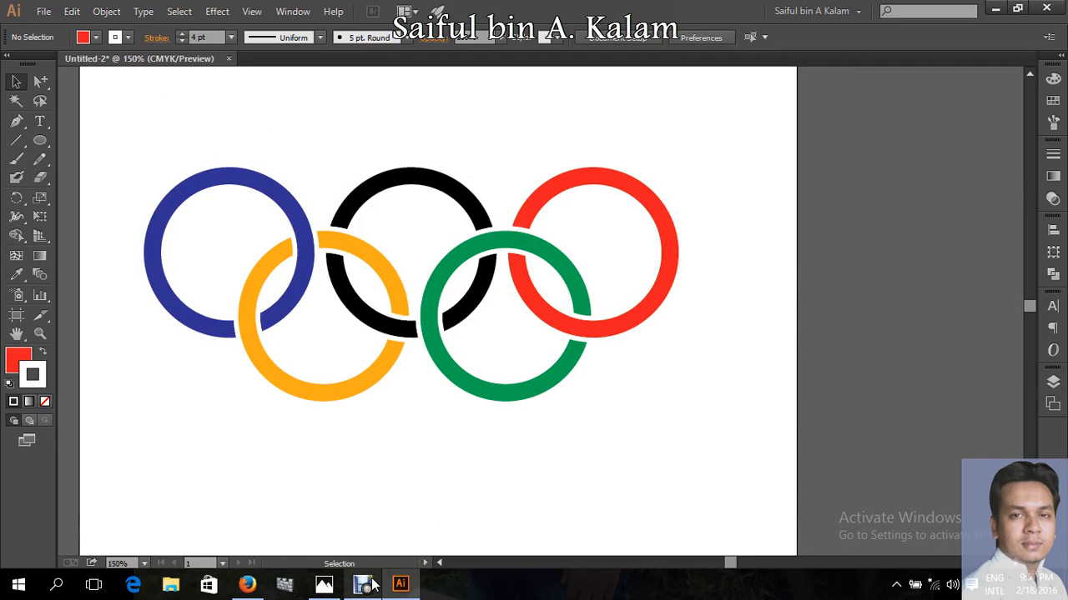
# Compare the gaps and interlacing of the five rings with the reference logo image.
pyautogui.click(325, 586)
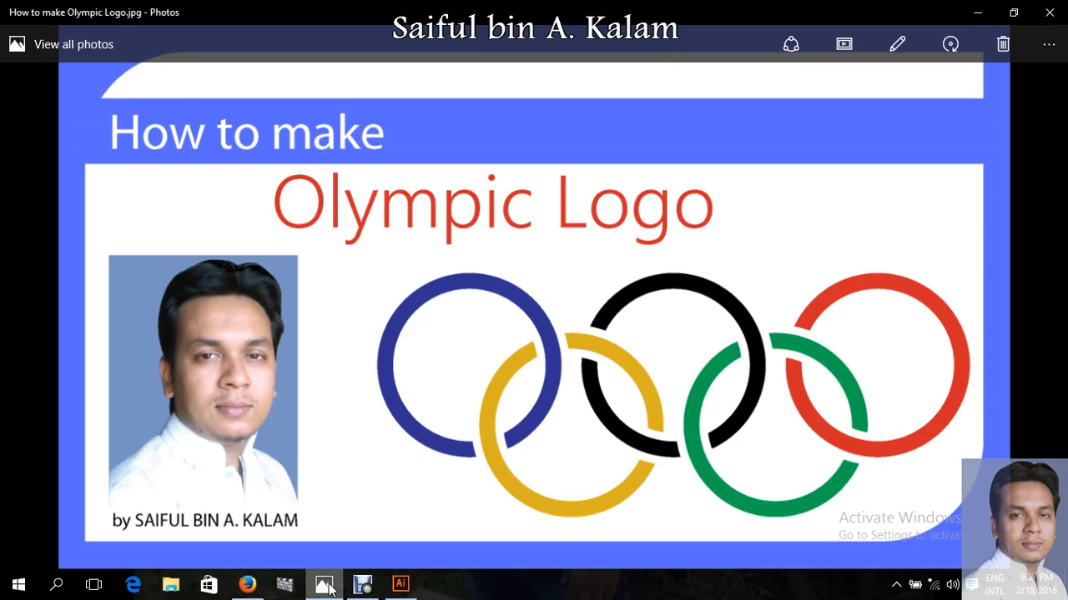
pyautogui.click(330, 588)
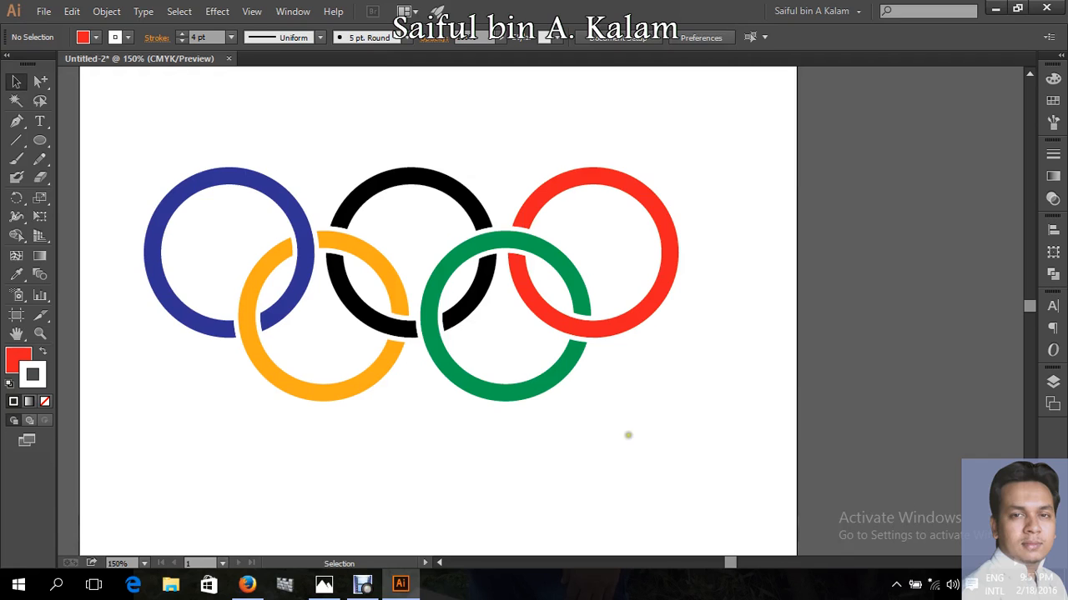
pyautogui.click(363, 582)
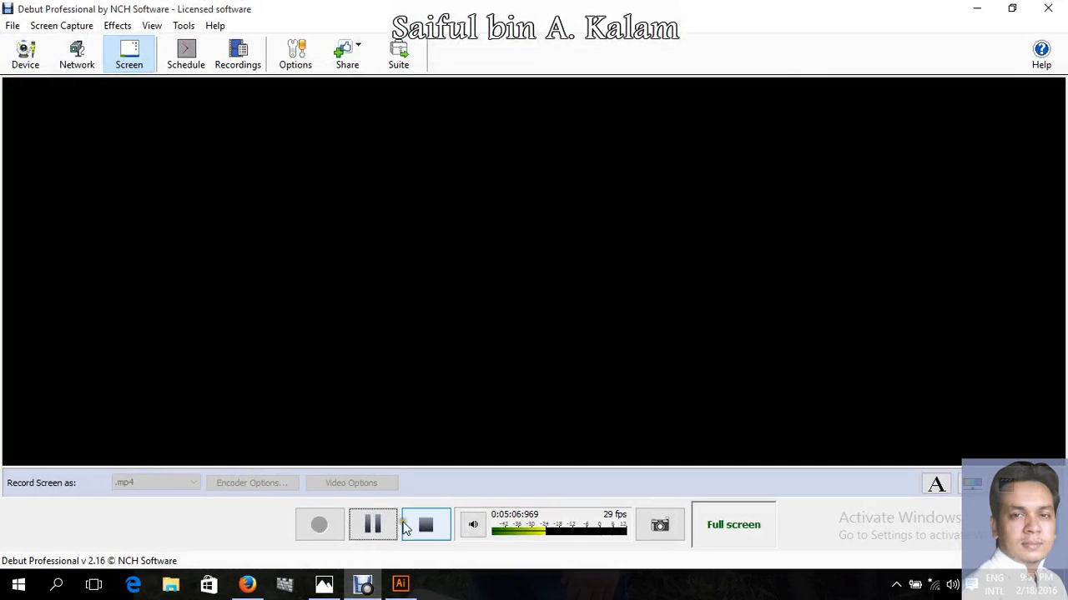